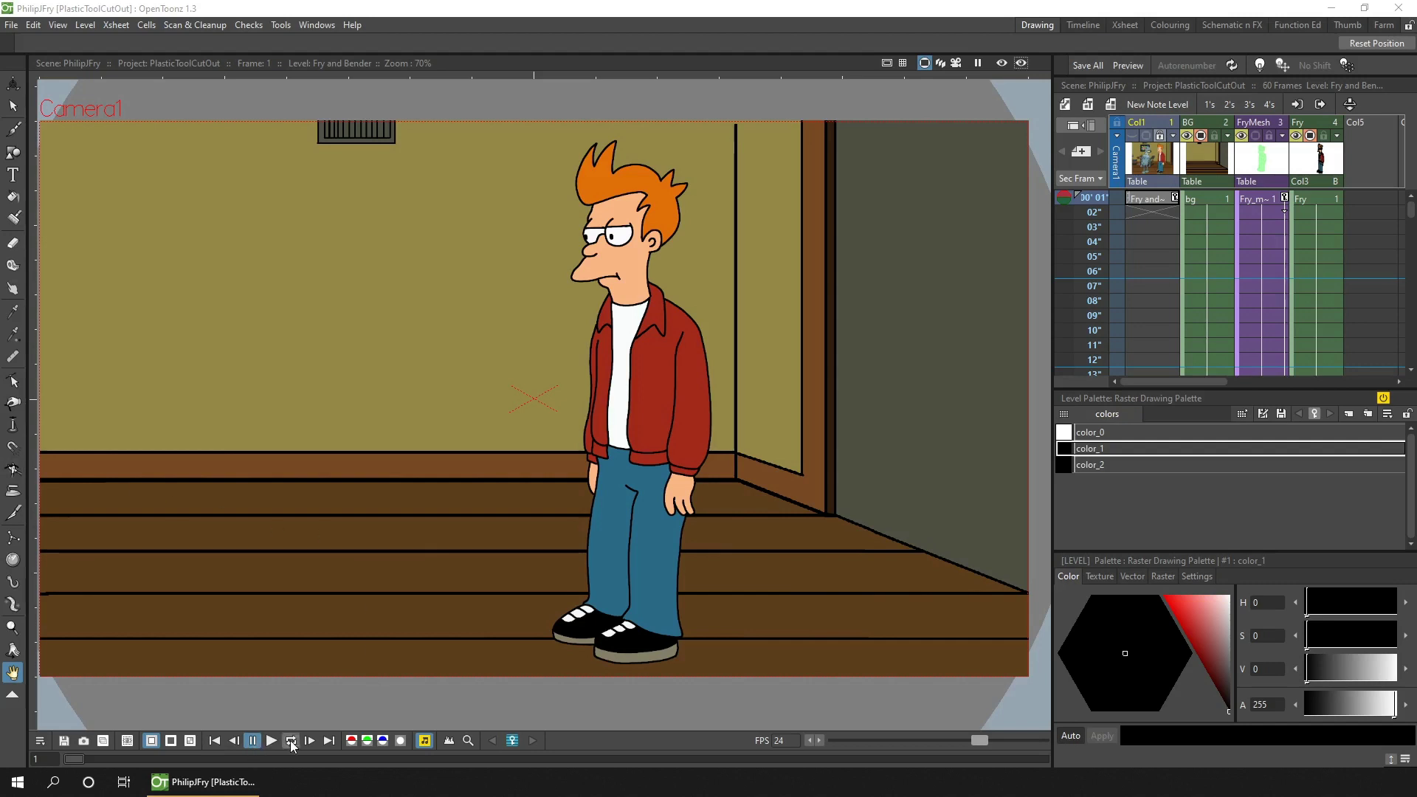
- Play the 60-frame Fry talking animation in a loop in the viewer
left_click(292, 741)
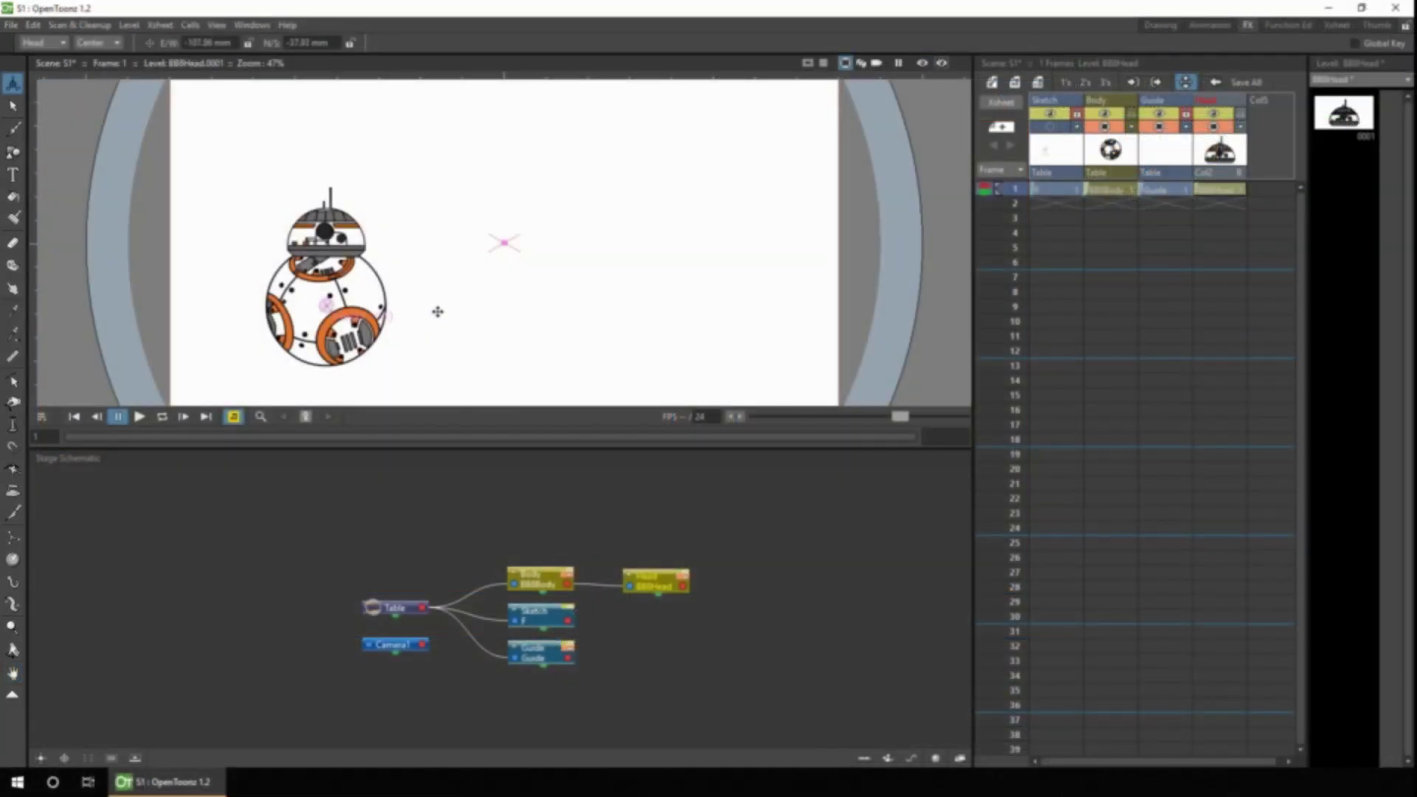
- Mesh Fry into a FryMesh column and place skeleton joints from his head down to the shoulder
left_click_drag(435, 310, 443, 152)
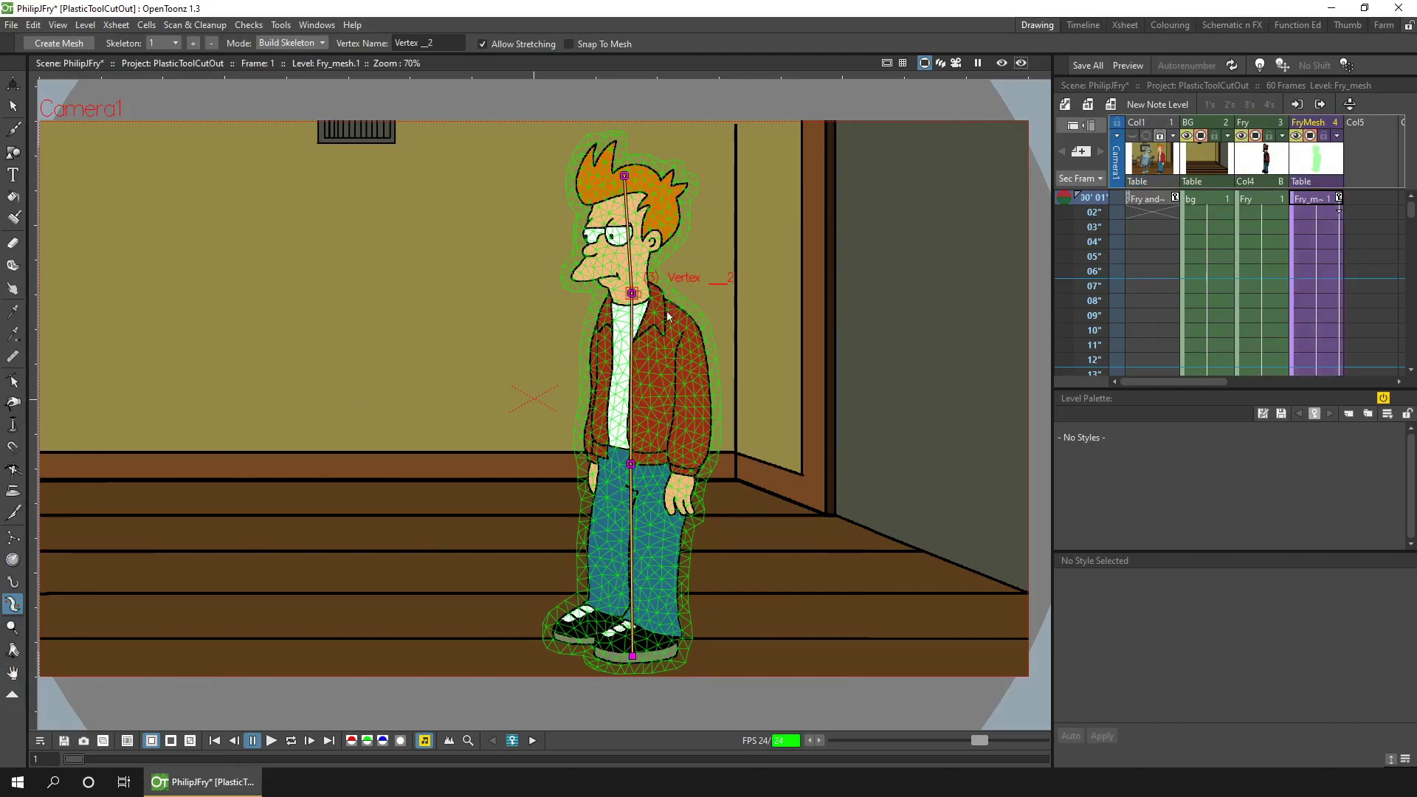
left_click(686, 331)
- Test-bend Fry's elbow and wrist in Animate mode, undo it, and delete the FryMesh column
left_click(291, 42)
left_click(292, 57)
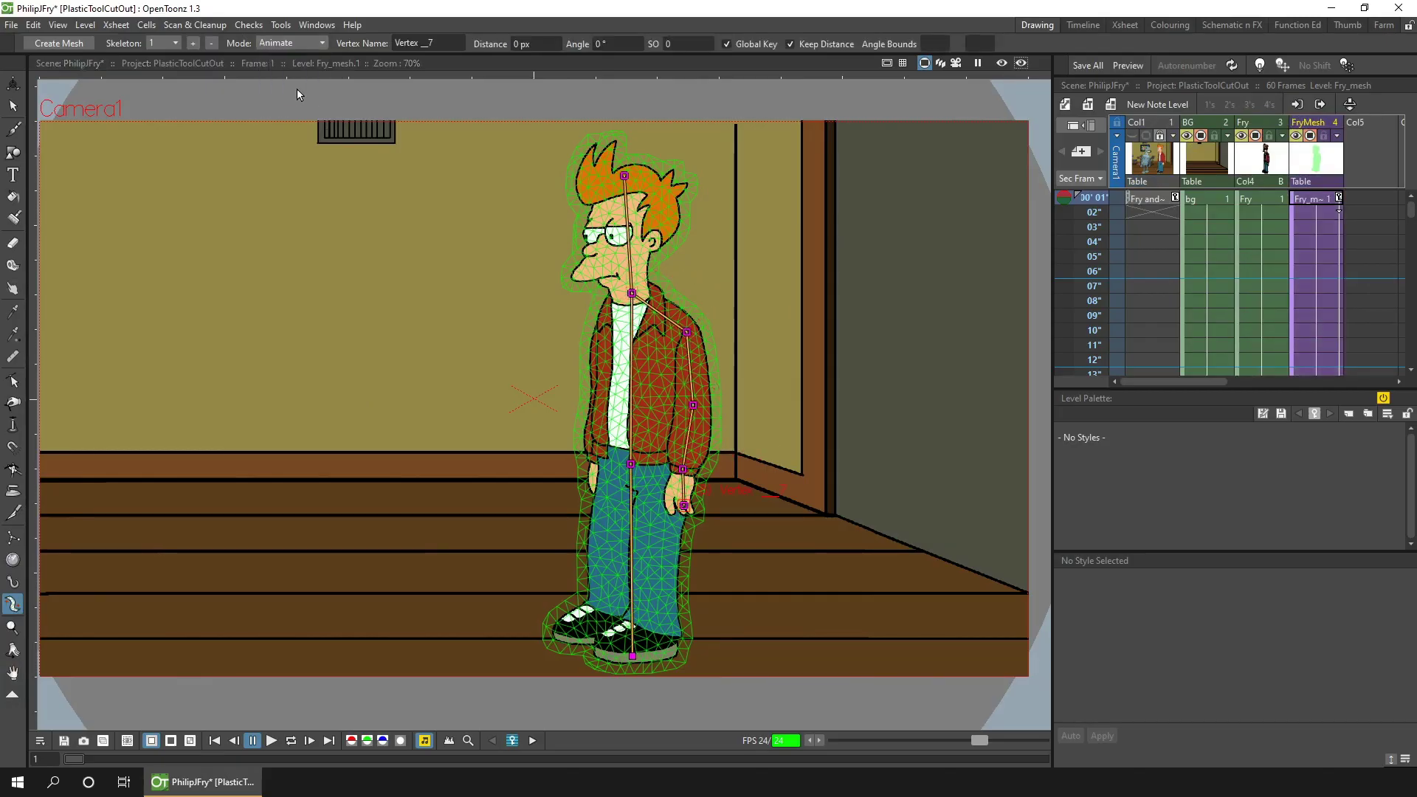
left_click_drag(694, 406, 697, 405)
left_click_drag(668, 469, 703, 463)
key("ctrl+z")
key("ctrl+z")
key("ctrl+z")
key("ctrl+z")
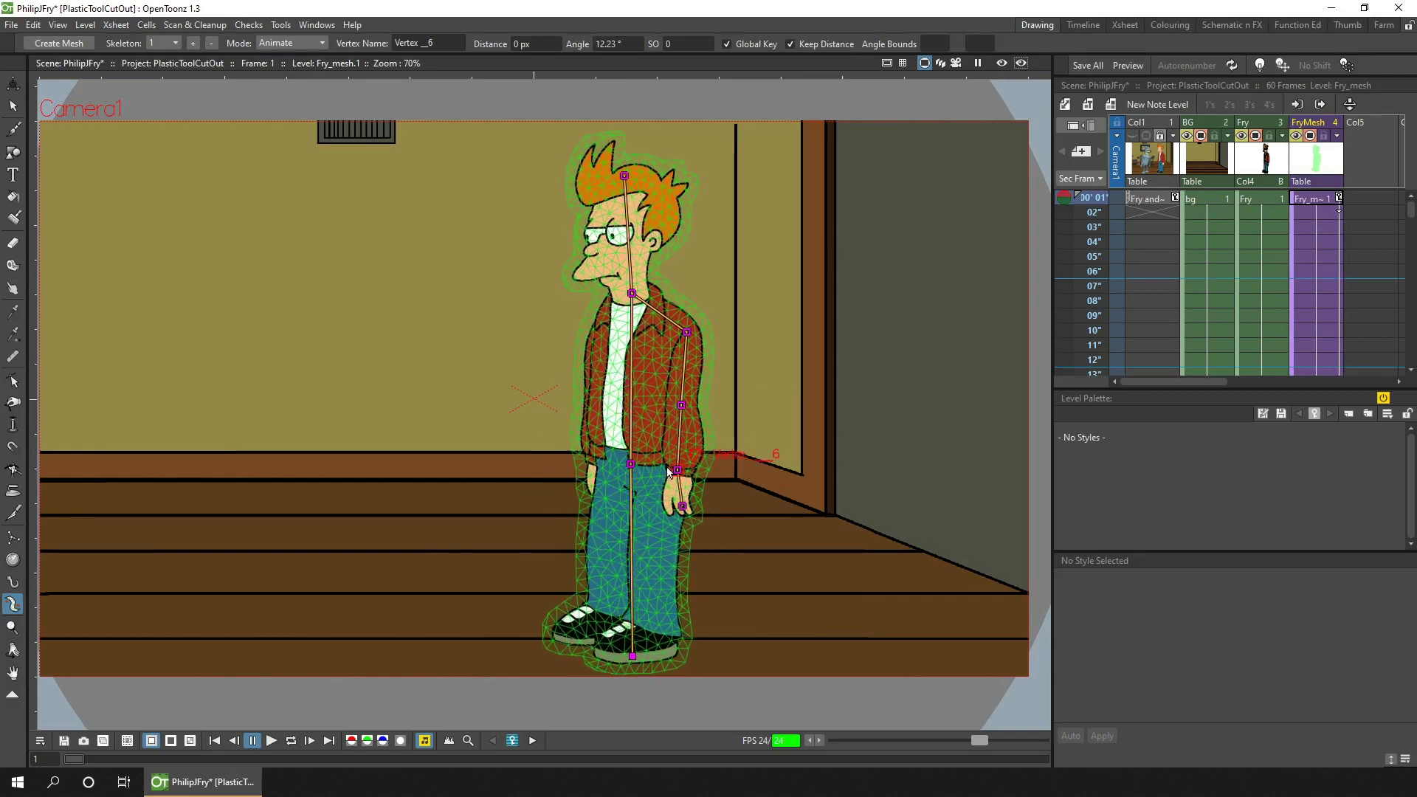
left_click(1314, 164)
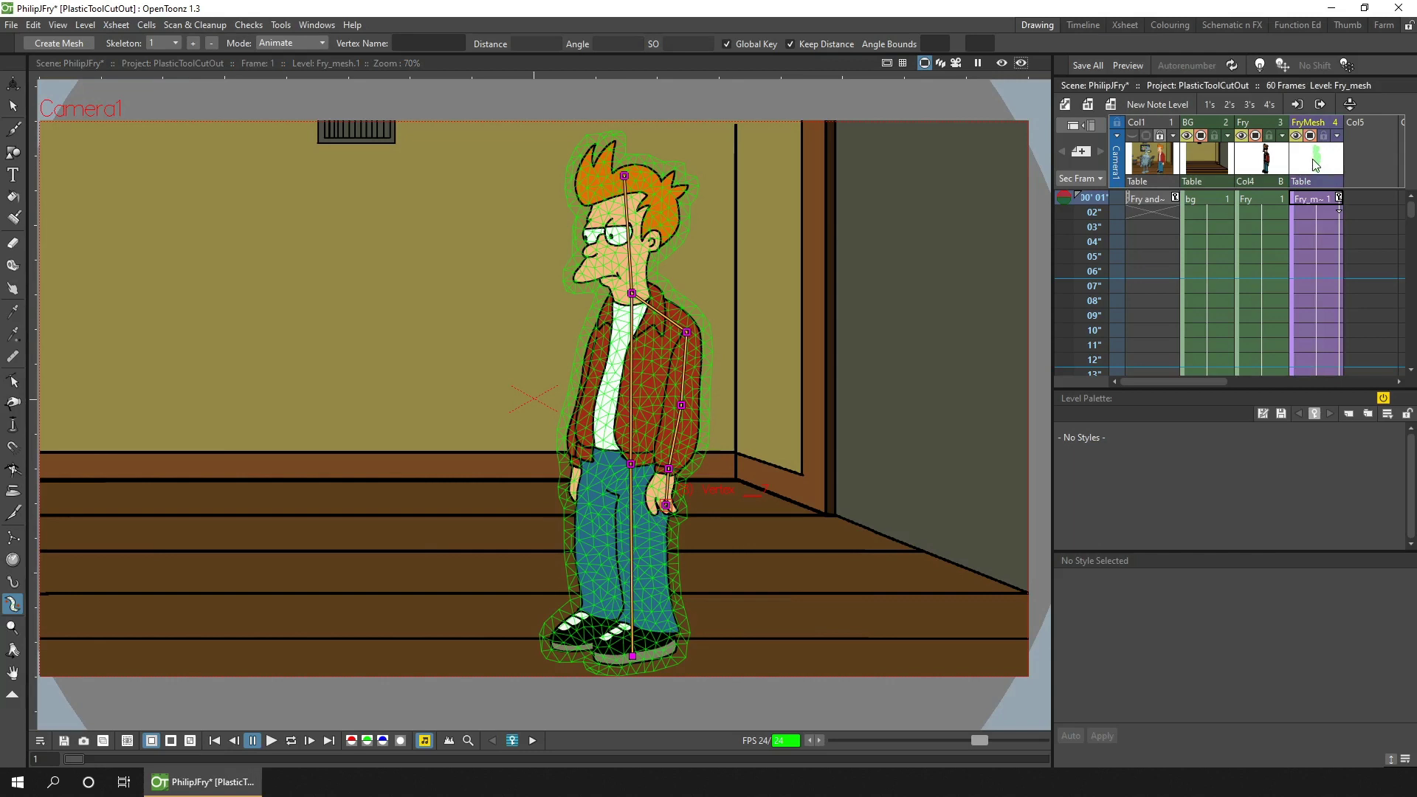
key("Delete")
- Erase the right edge of Fry's jacket and hand on drawing 1 with a size-10 Lines & Areas eraser
left_click(1268, 199)
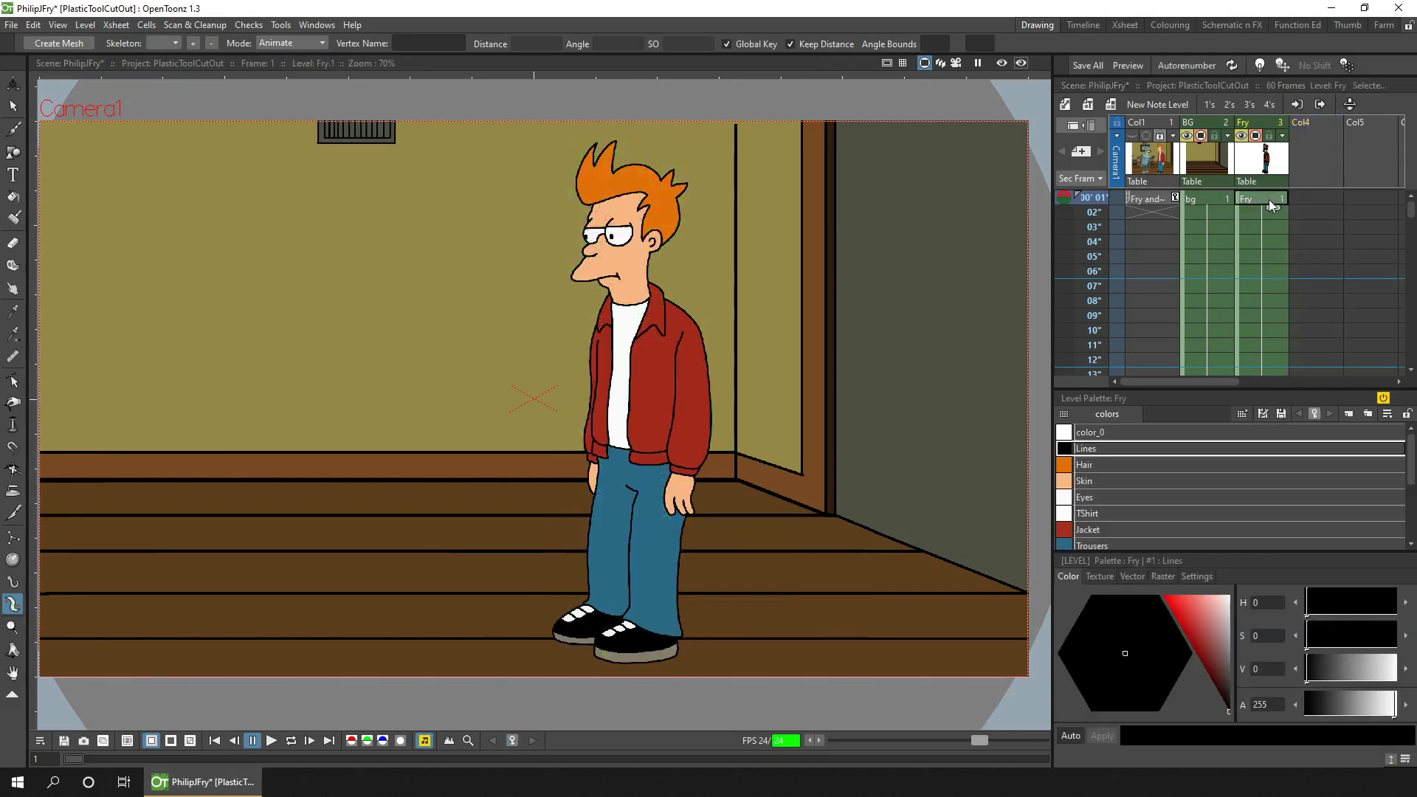
key("a")
left_click_drag(83, 43, 94, 43)
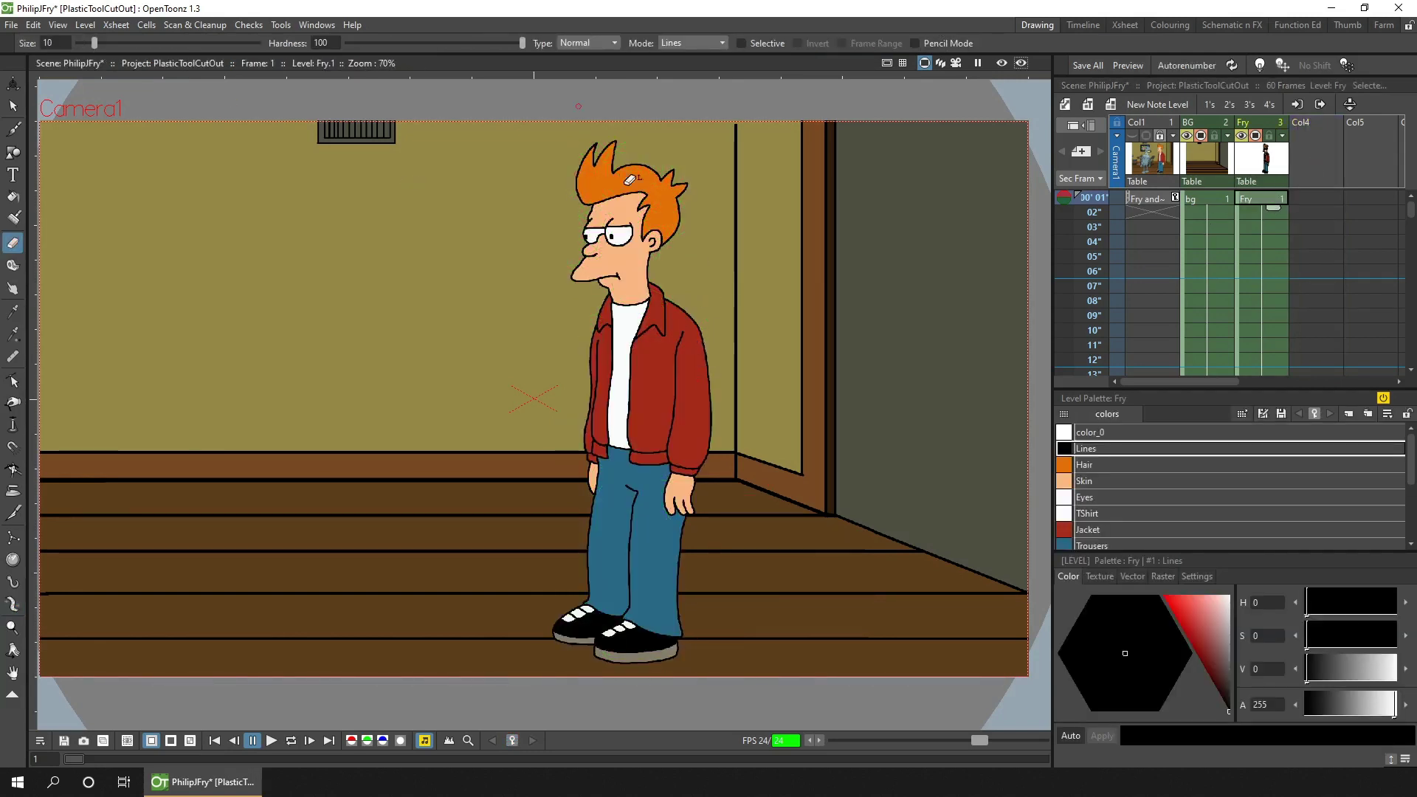
scroll(736, 405, "up", 4)
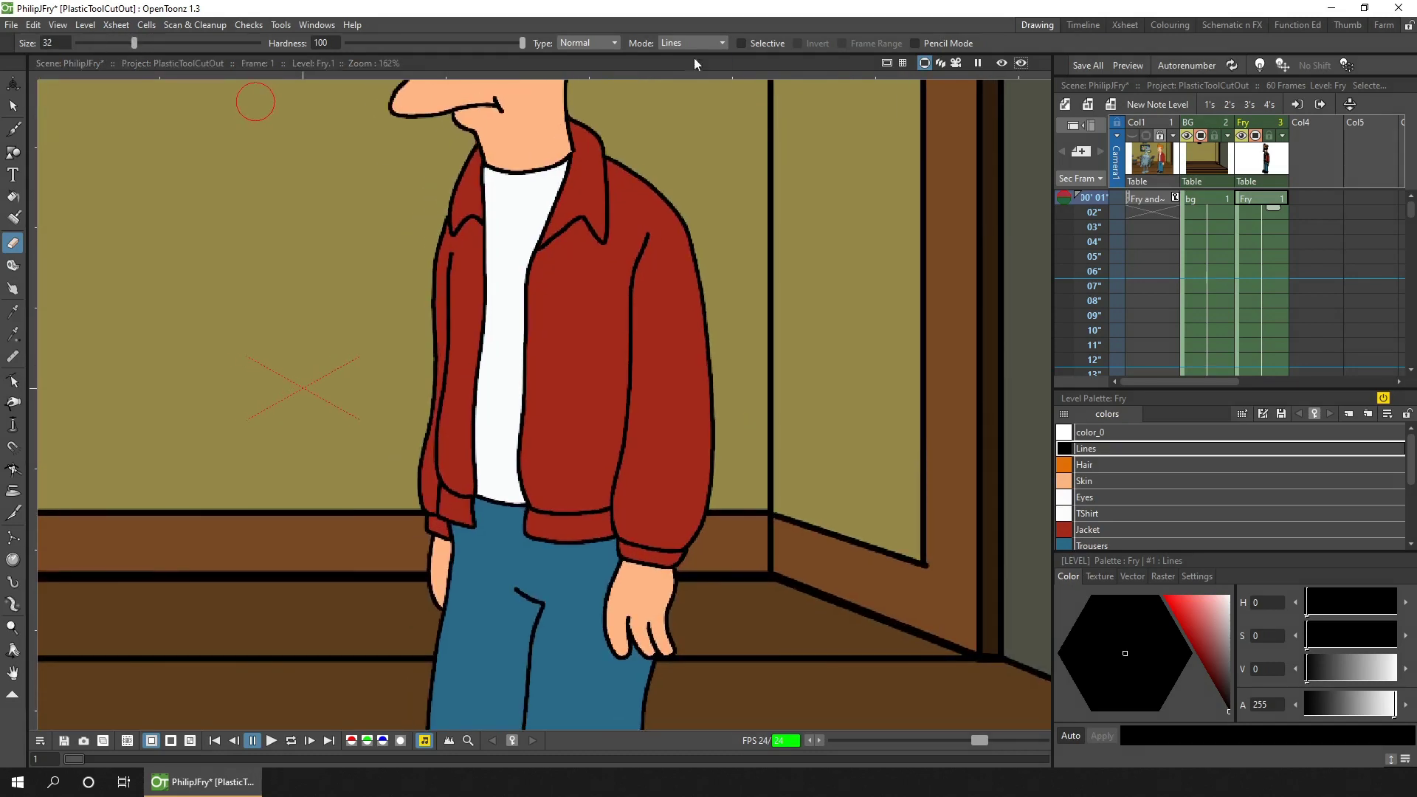
left_click(693, 42)
left_click(694, 72)
mouse_move(668, 202)
left_mouse_down()
mouse_move(702, 379)
mouse_move(670, 642)
mouse_move(652, 598)
mouse_move(648, 237)
mouse_move(670, 272)
left_mouse_up()
- Move the reference to Col2, redraw the jacket's right and bottom edges, and fill with Trousers
left_click_drag(1140, 122, 1201, 140)
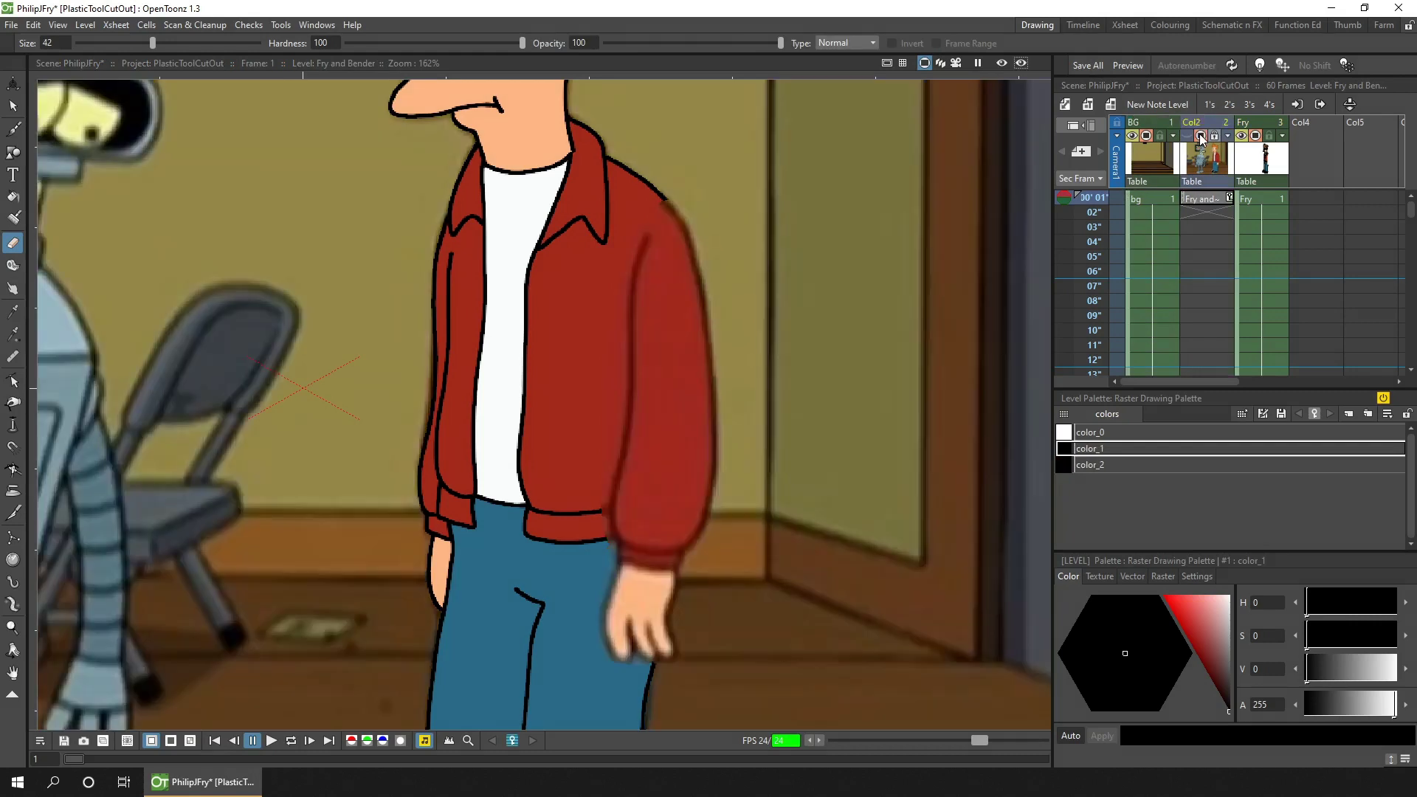
left_click(1257, 199)
key("b")
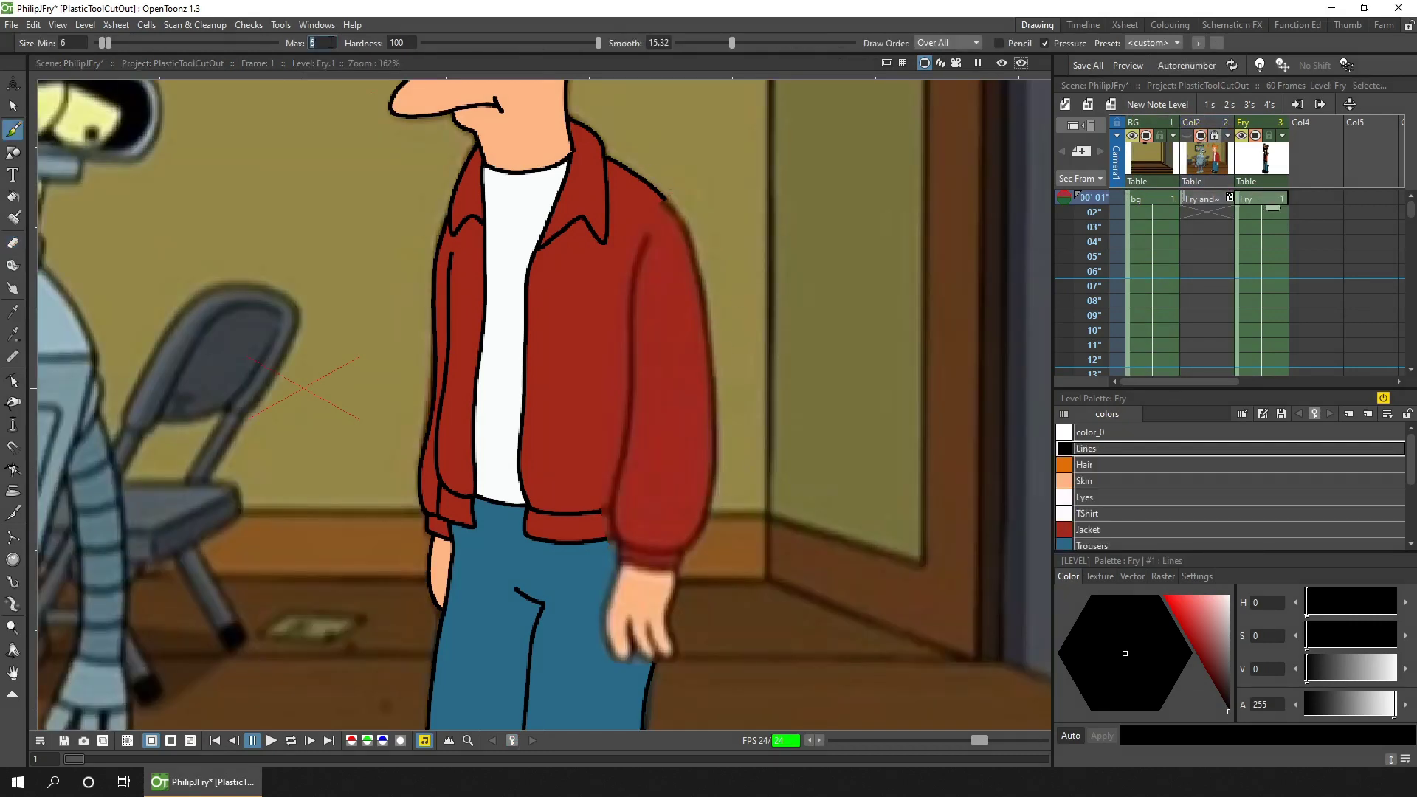
mouse_move(673, 201)
left_mouse_down()
mouse_move(685, 410)
mouse_move(683, 521)
left_mouse_up()
left_click_drag(601, 510, 677, 500)
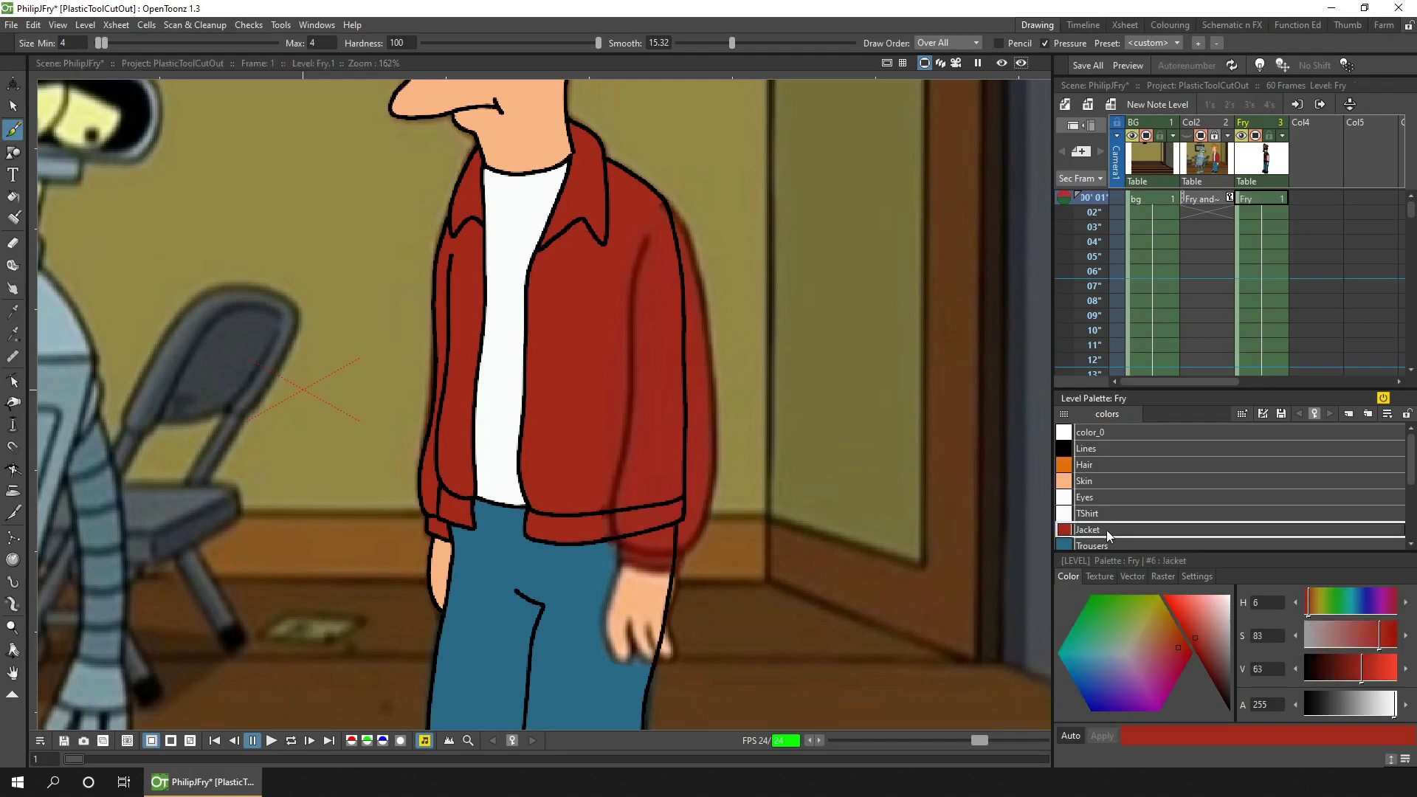
key("f")
left_click(654, 541)
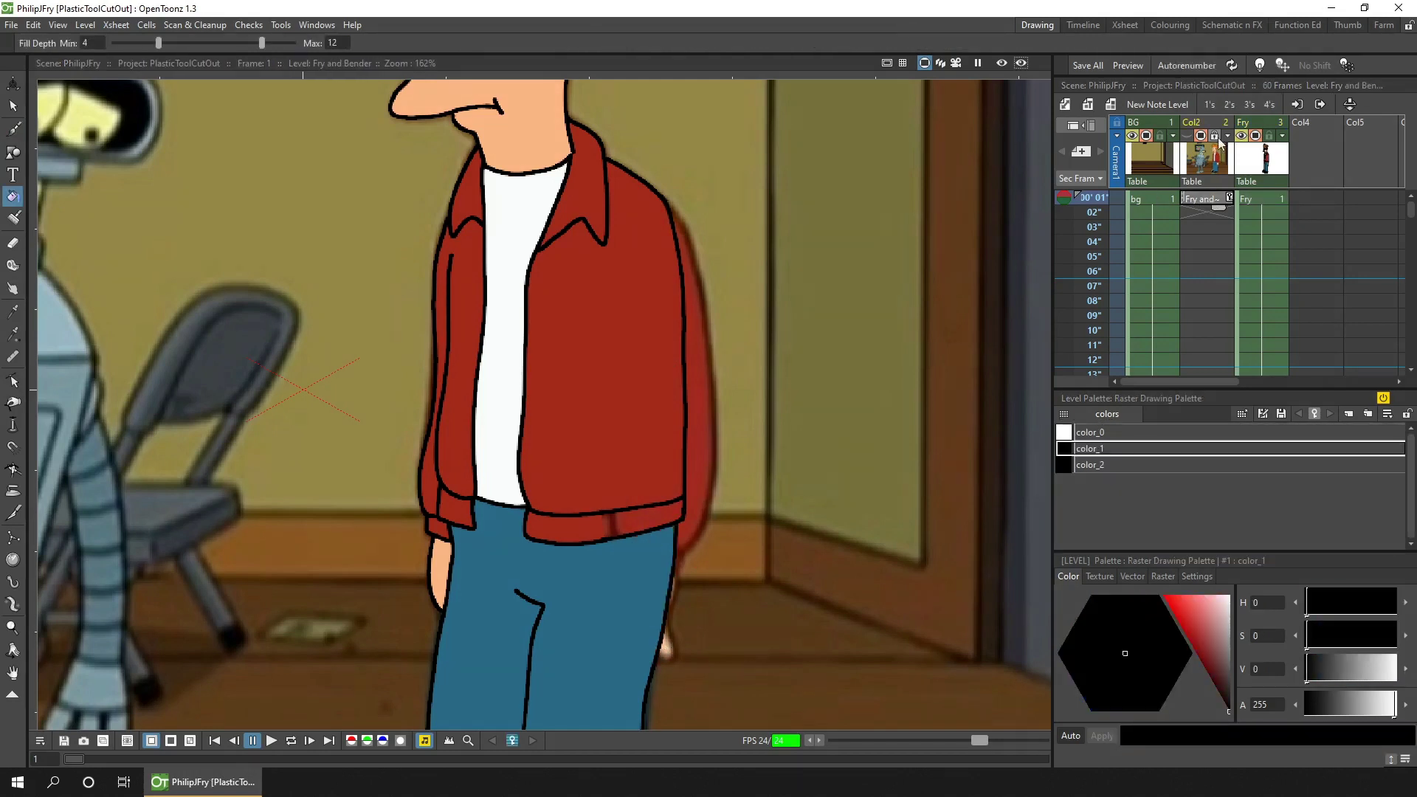
- Outline both sides of Fry's arm traced from the reference, then select drawing 2 at frame 19
key("a")
key("b")
left_click_drag(800, 213, 806, 549)
left_click_drag(772, 233, 746, 547)
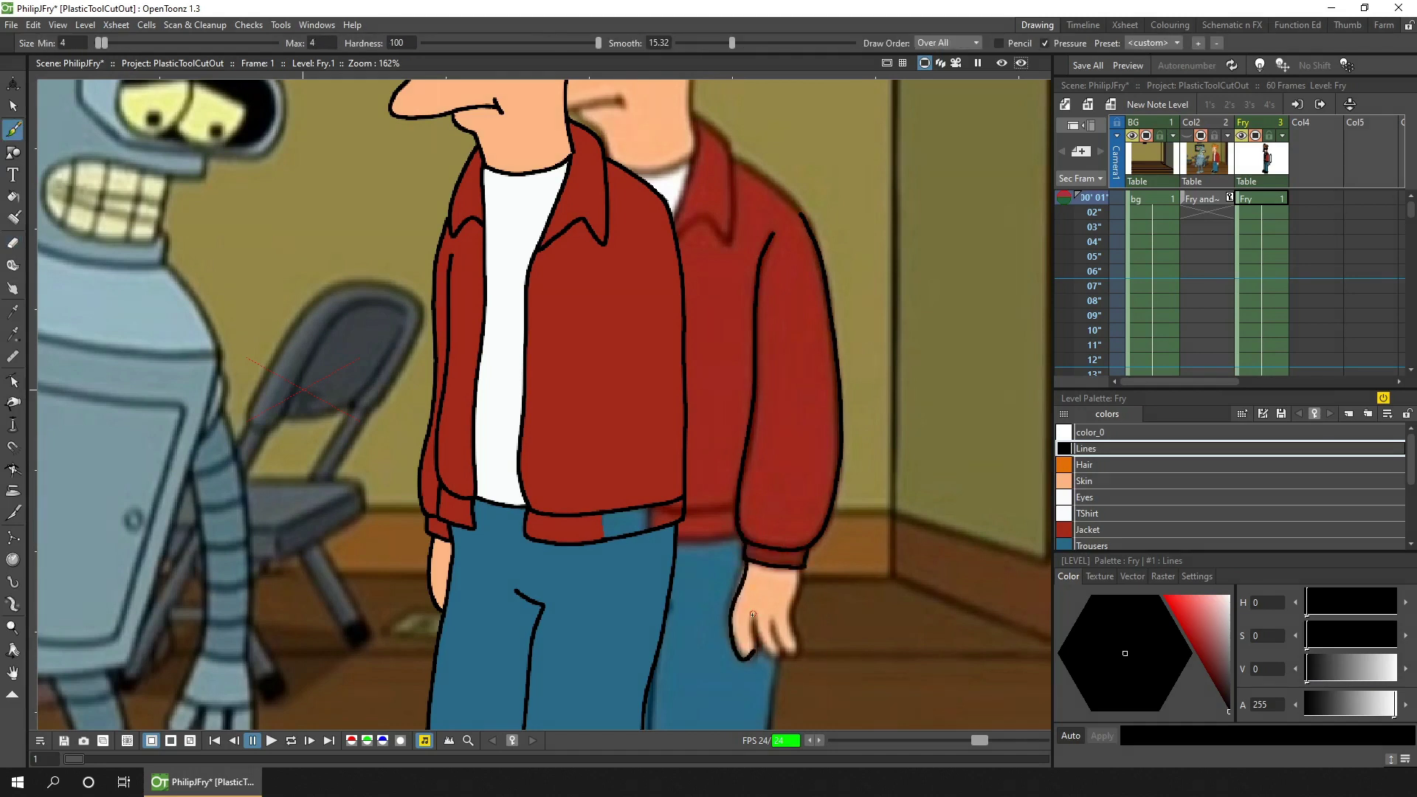
key("f")
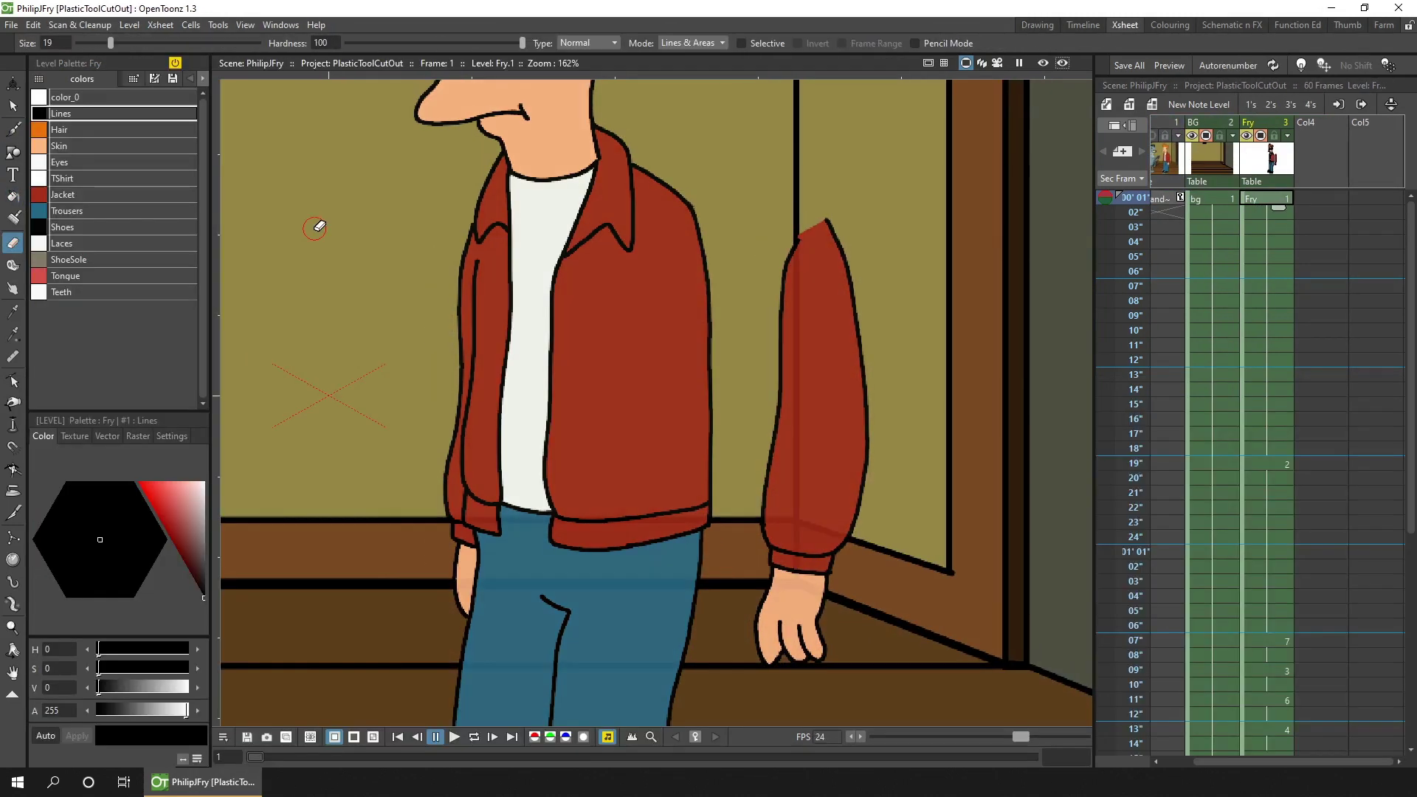
left_click(1264, 463)
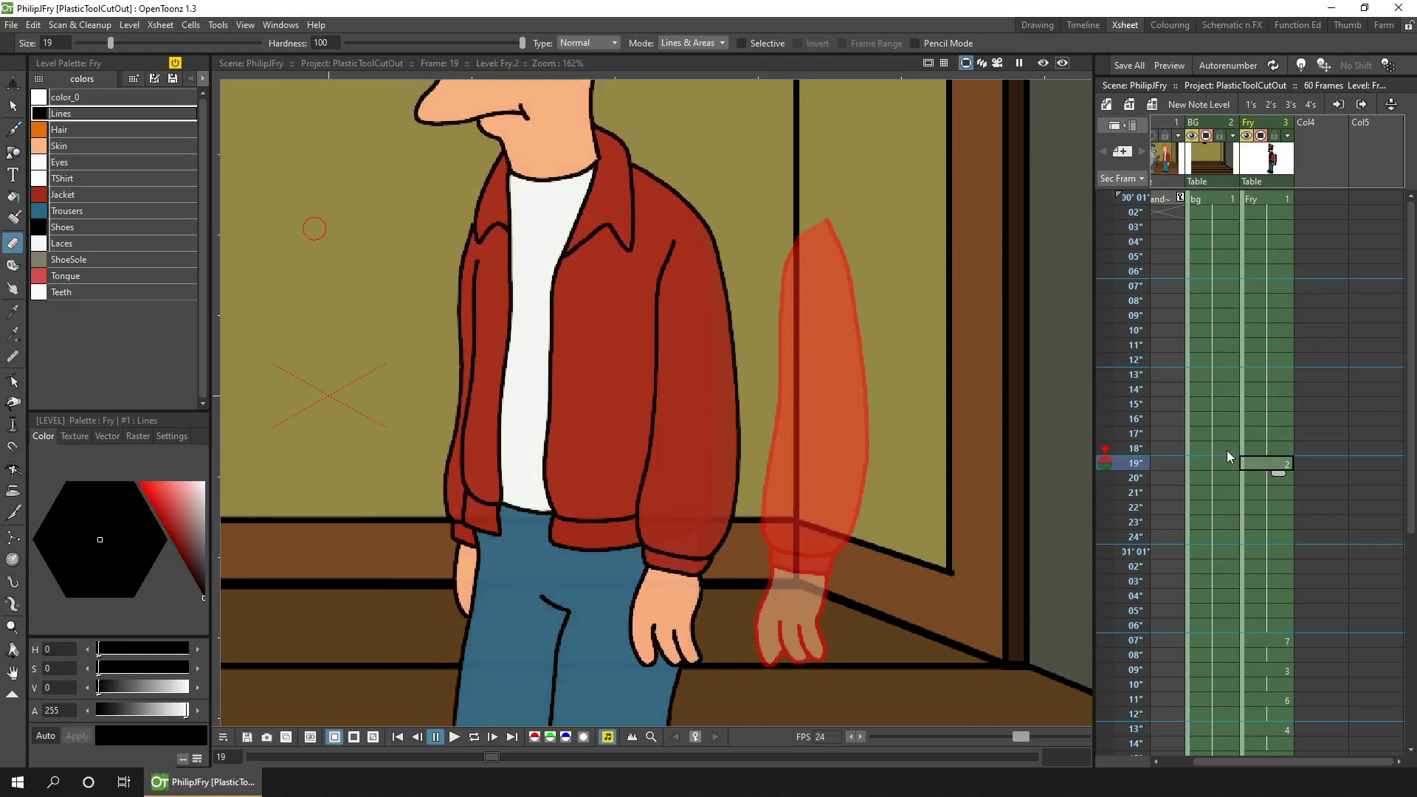
- Lasso and delete Fry's jacket arm and hand on the drawings at frames 19 and 31
key("s")
left_click_drag(654, 706, 844, 662)
key("Delete")
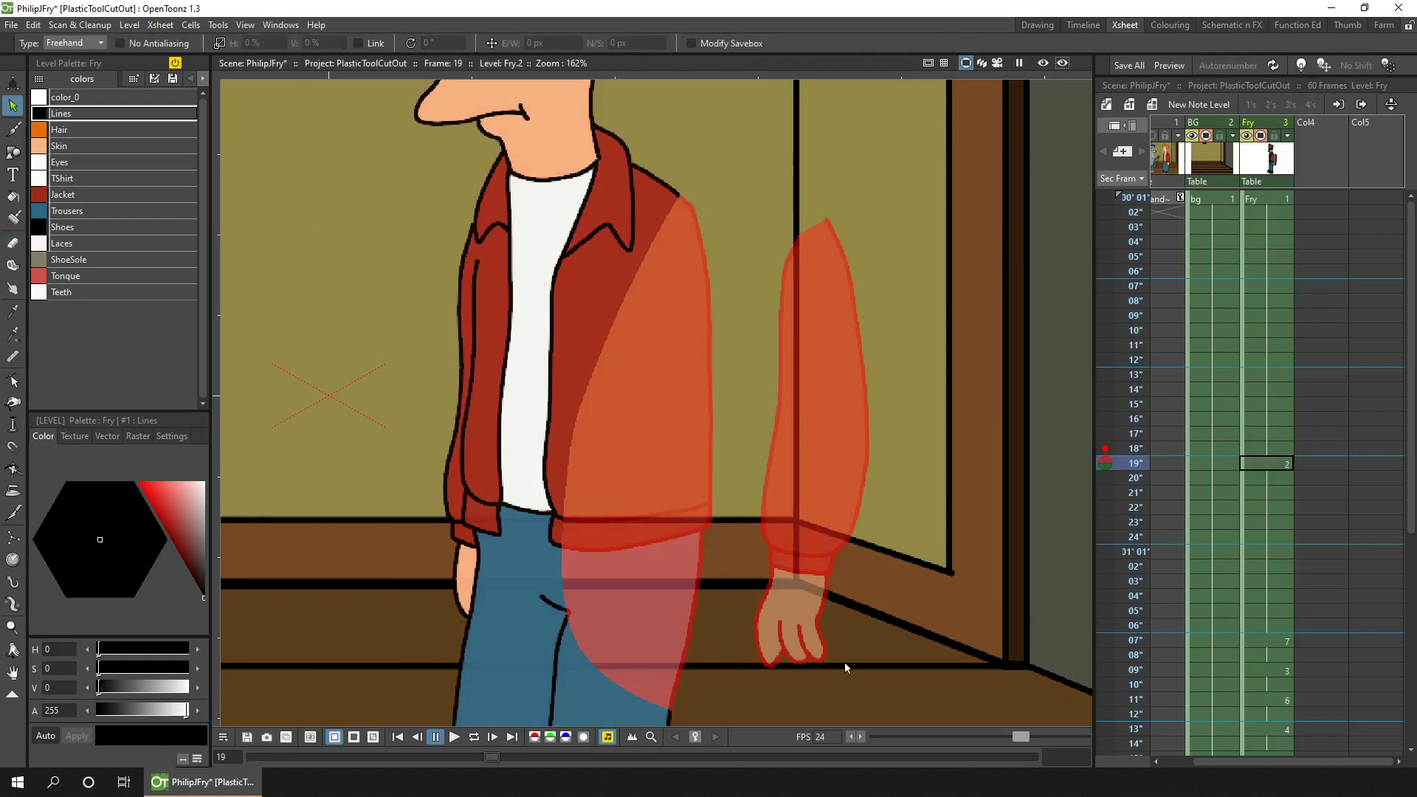
left_click(1243, 639)
left_click_drag(694, 163, 568, 519)
left_click_drag(926, 423, 896, 490)
key("Delete")
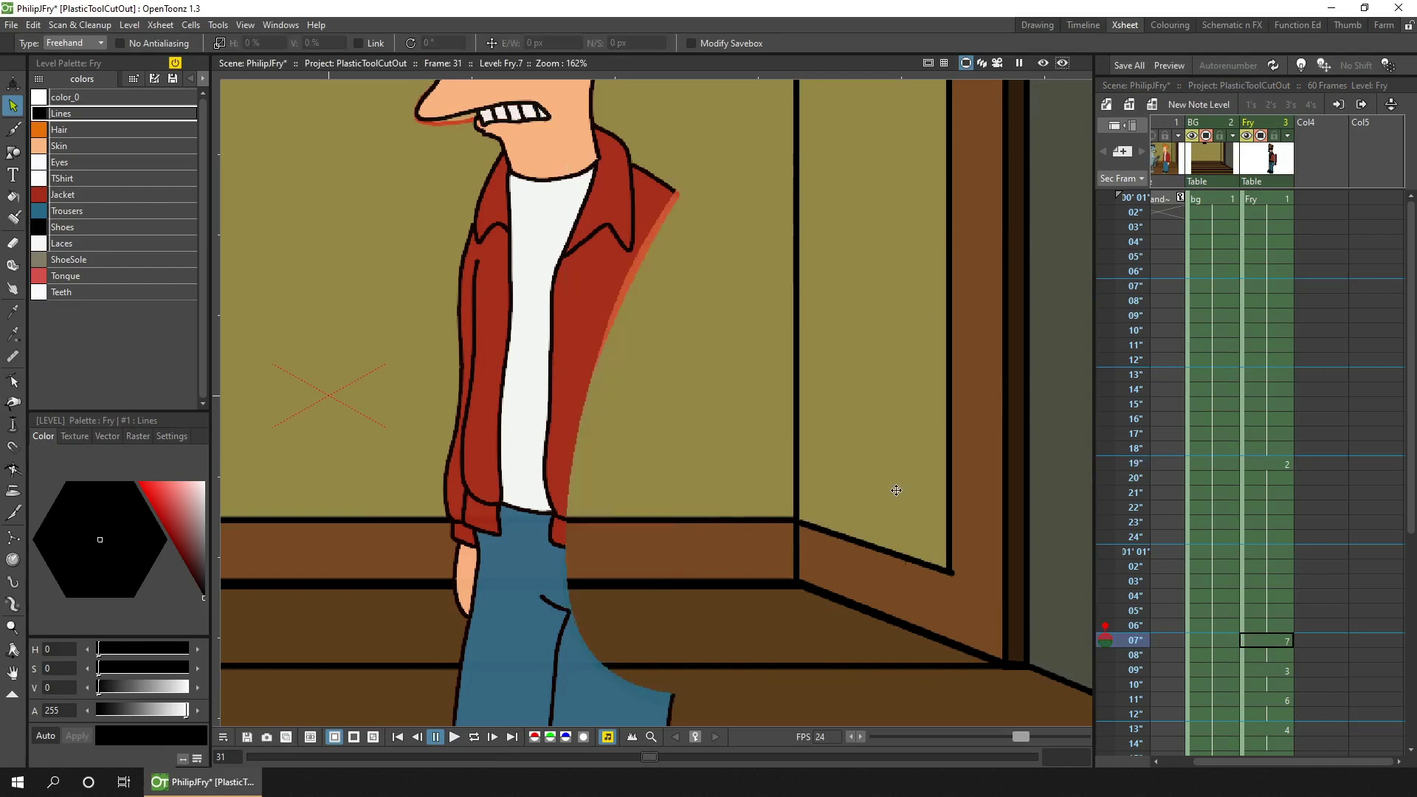
- Lasso and delete the sleeve and hand on drawings 6, 4 and 5 (frames 35–39)
key("period")
key("period")
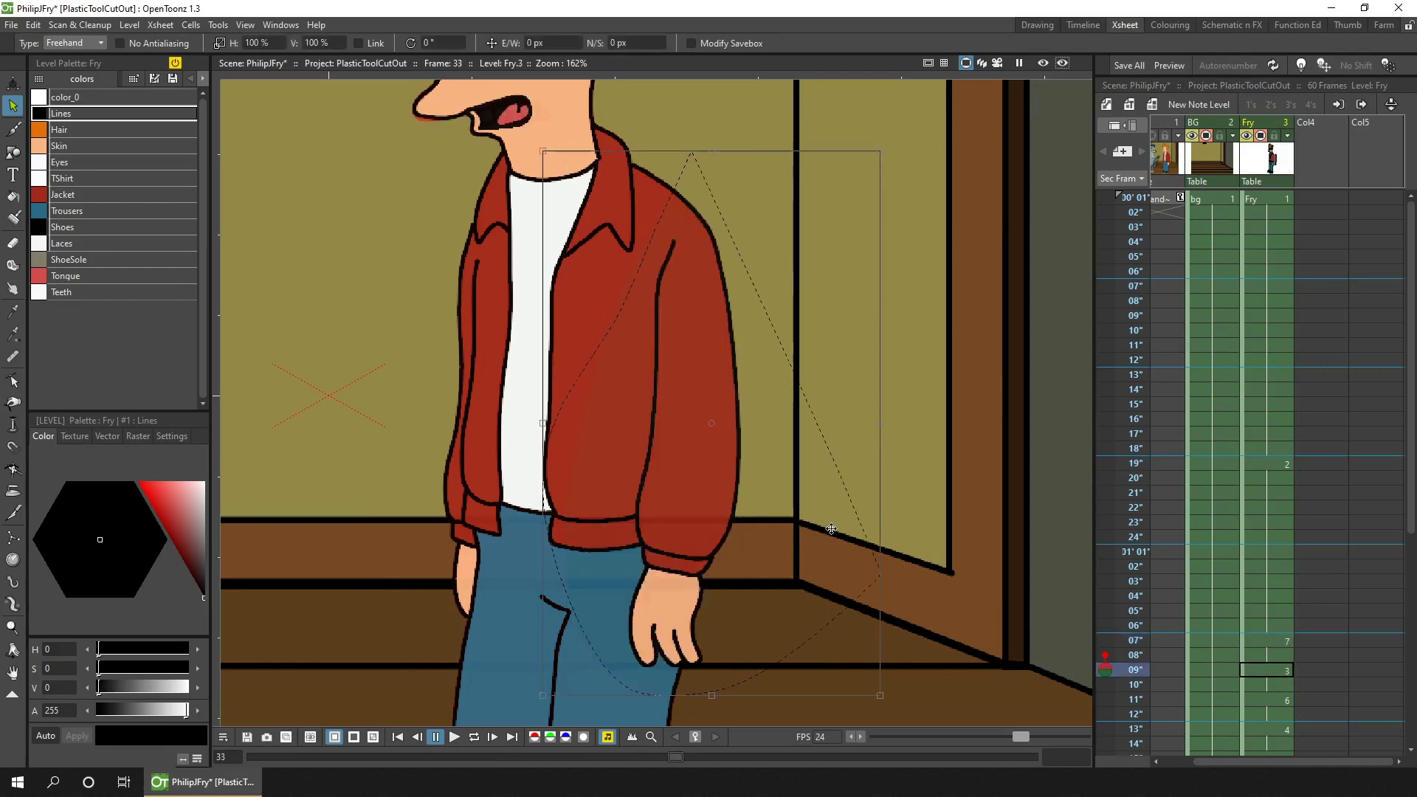
key("period")
key("period")
left_click_drag(776, 688, 739, 236)
key("Delete")
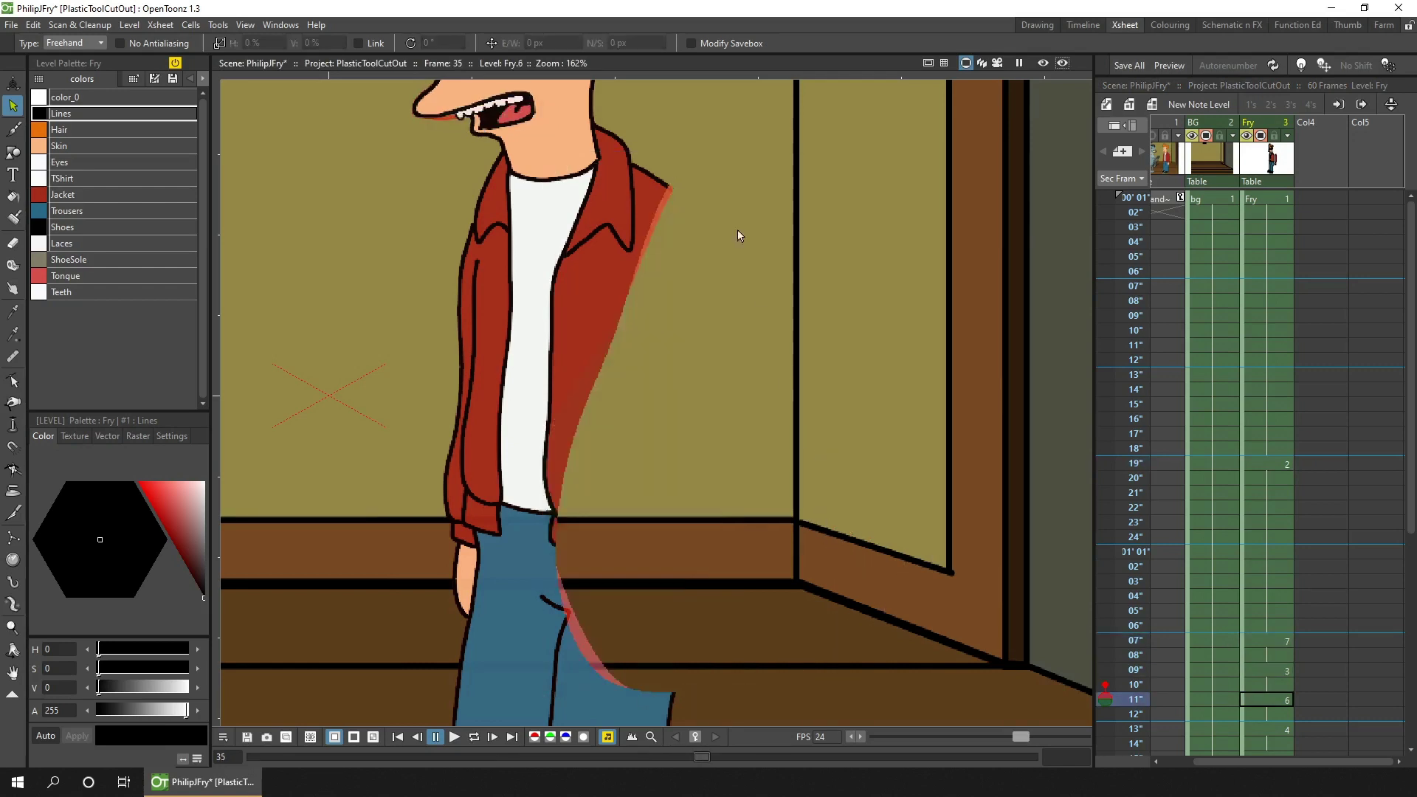
key("period")
key("period")
left_click_drag(813, 679, 795, 422)
key("Delete")
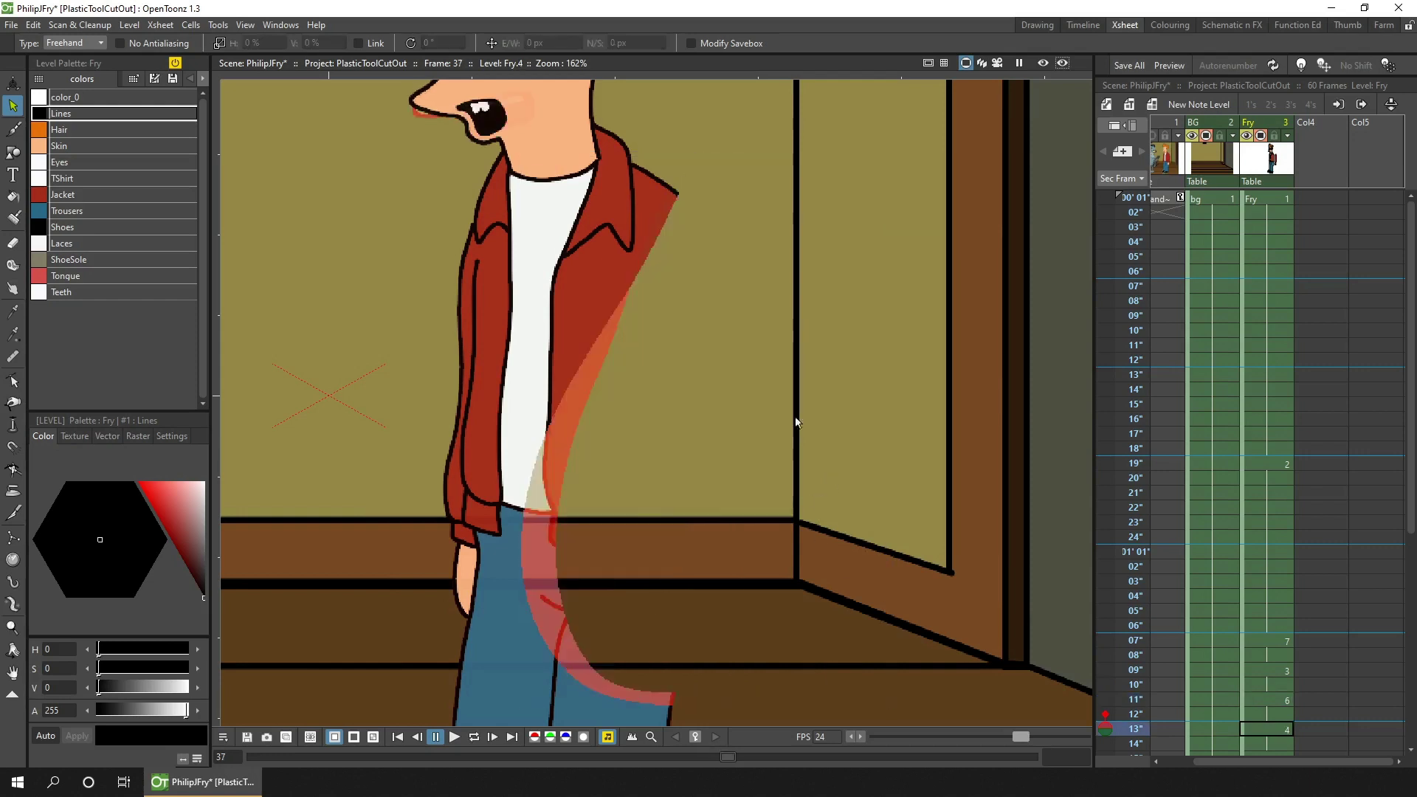
key("period")
key("period")
left_click_drag(766, 688, 780, 435)
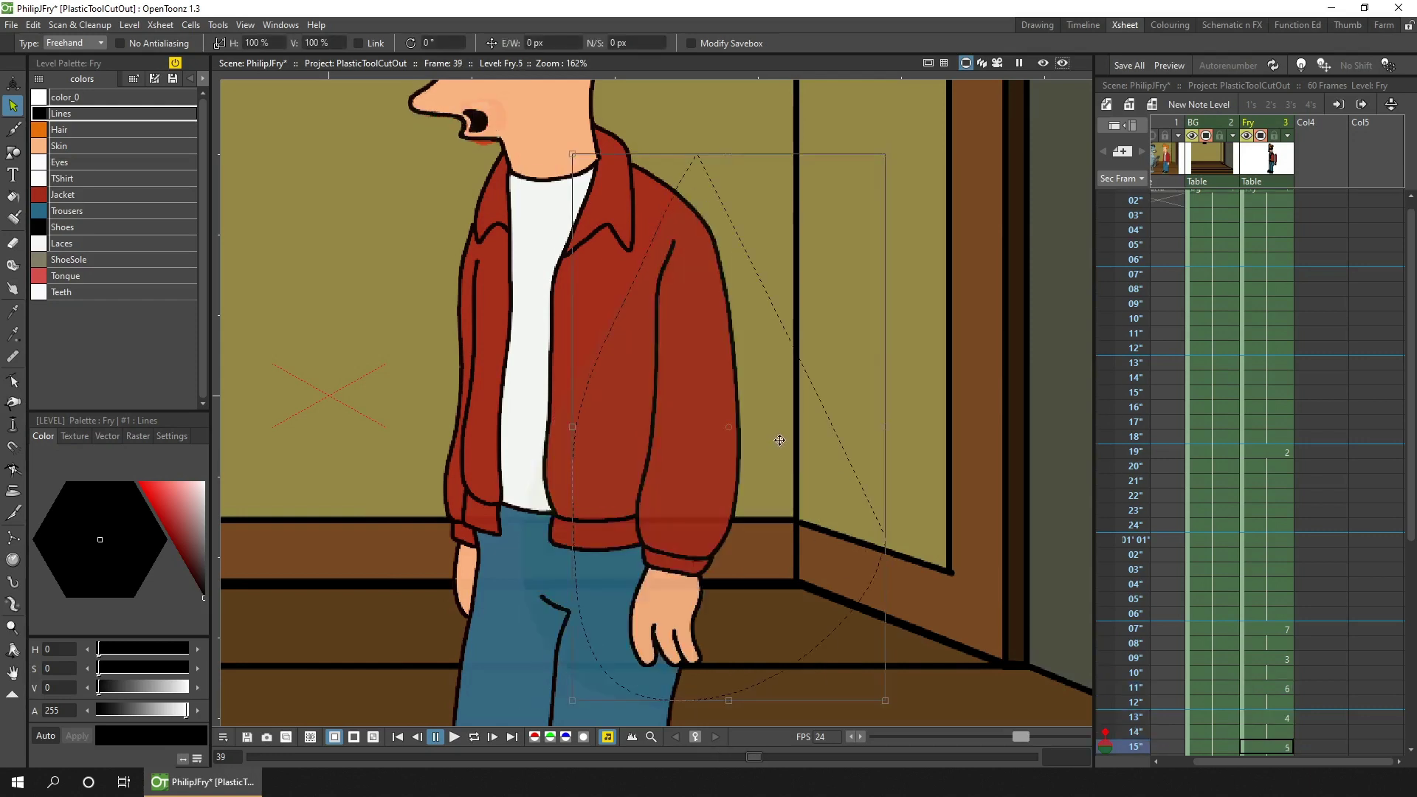
key("Delete")
key("period")
- Lasso the sleeve on drawing 1, preview the animation, save the scene and return to frame 1
key("alt+comma")
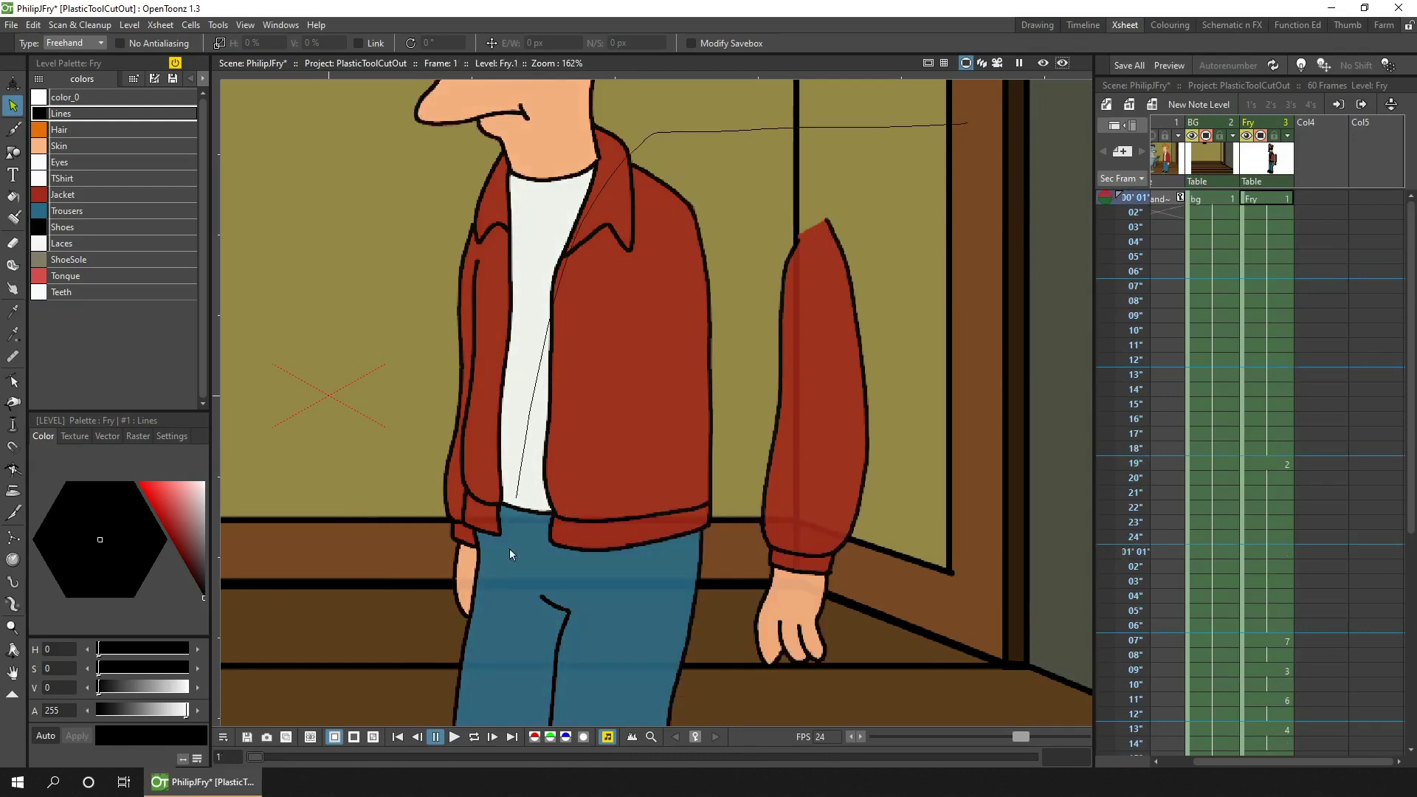
left_click_drag(968, 675, 999, 552)
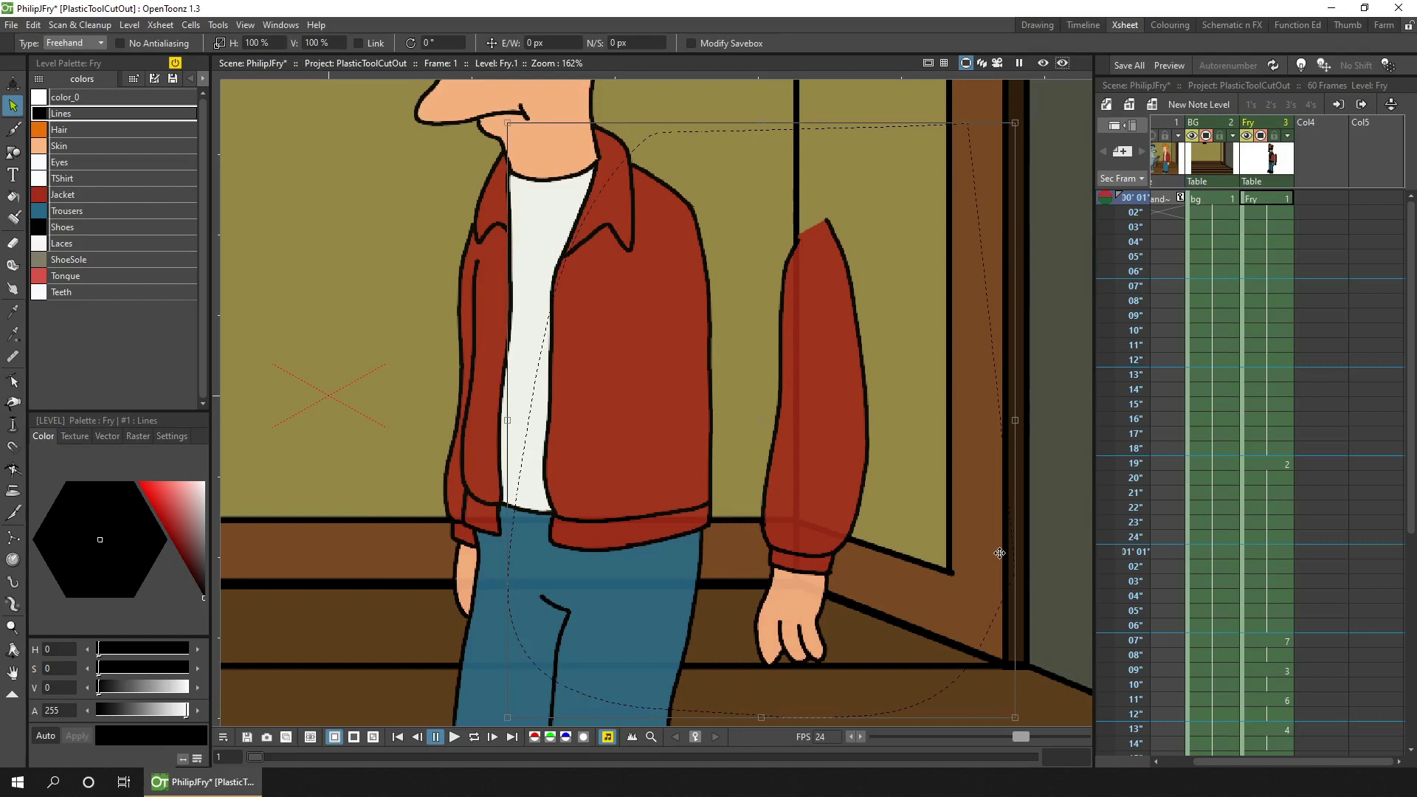
key("p")
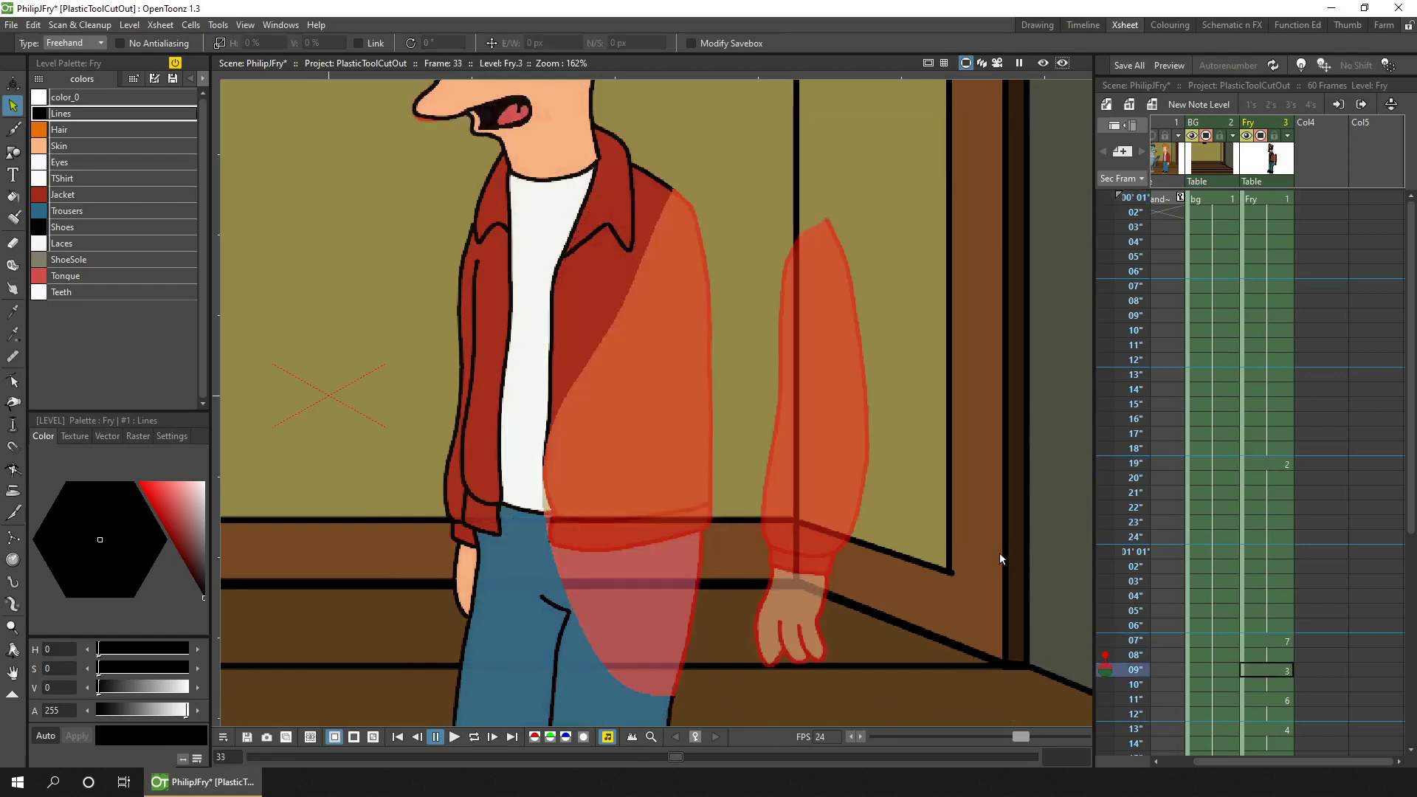
key("p")
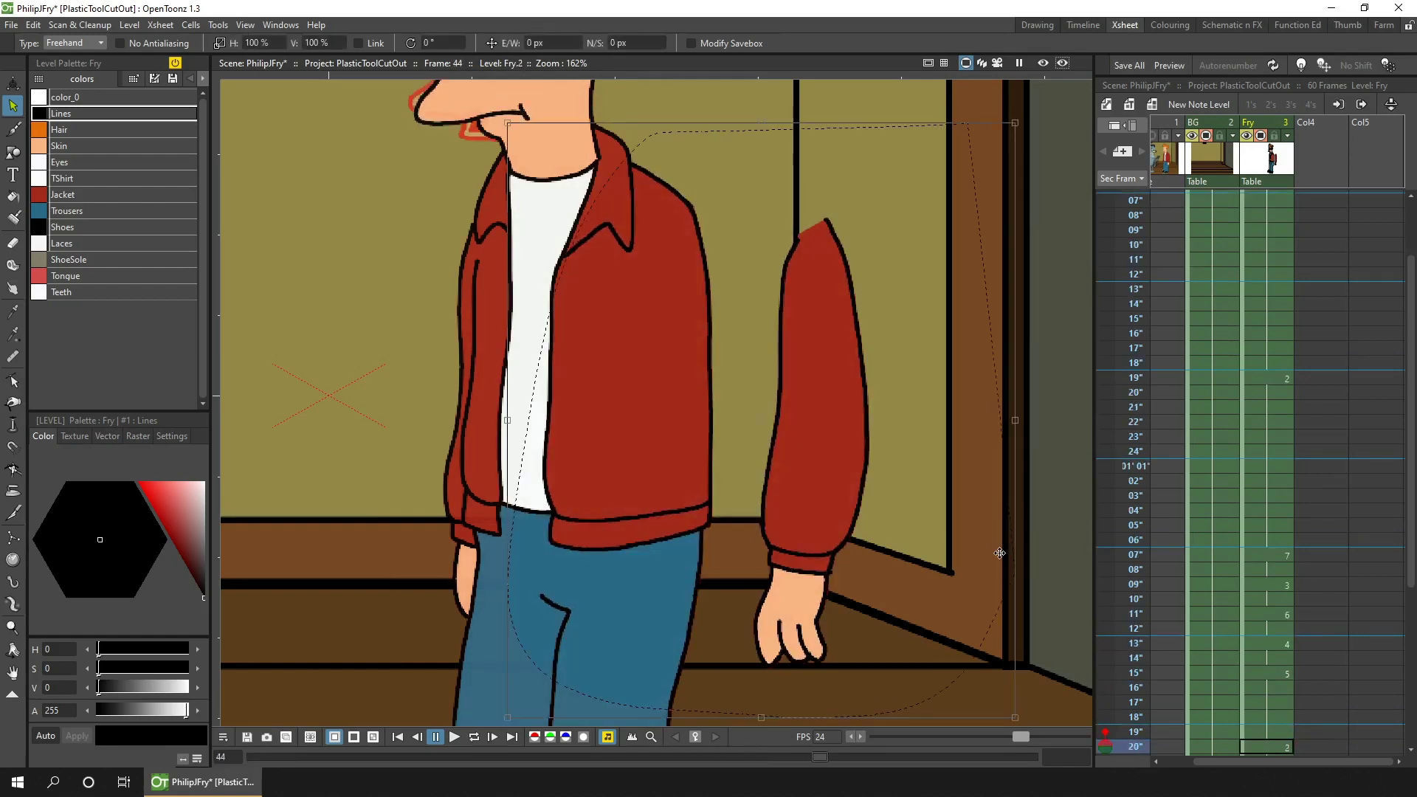
key("ctrl+s")
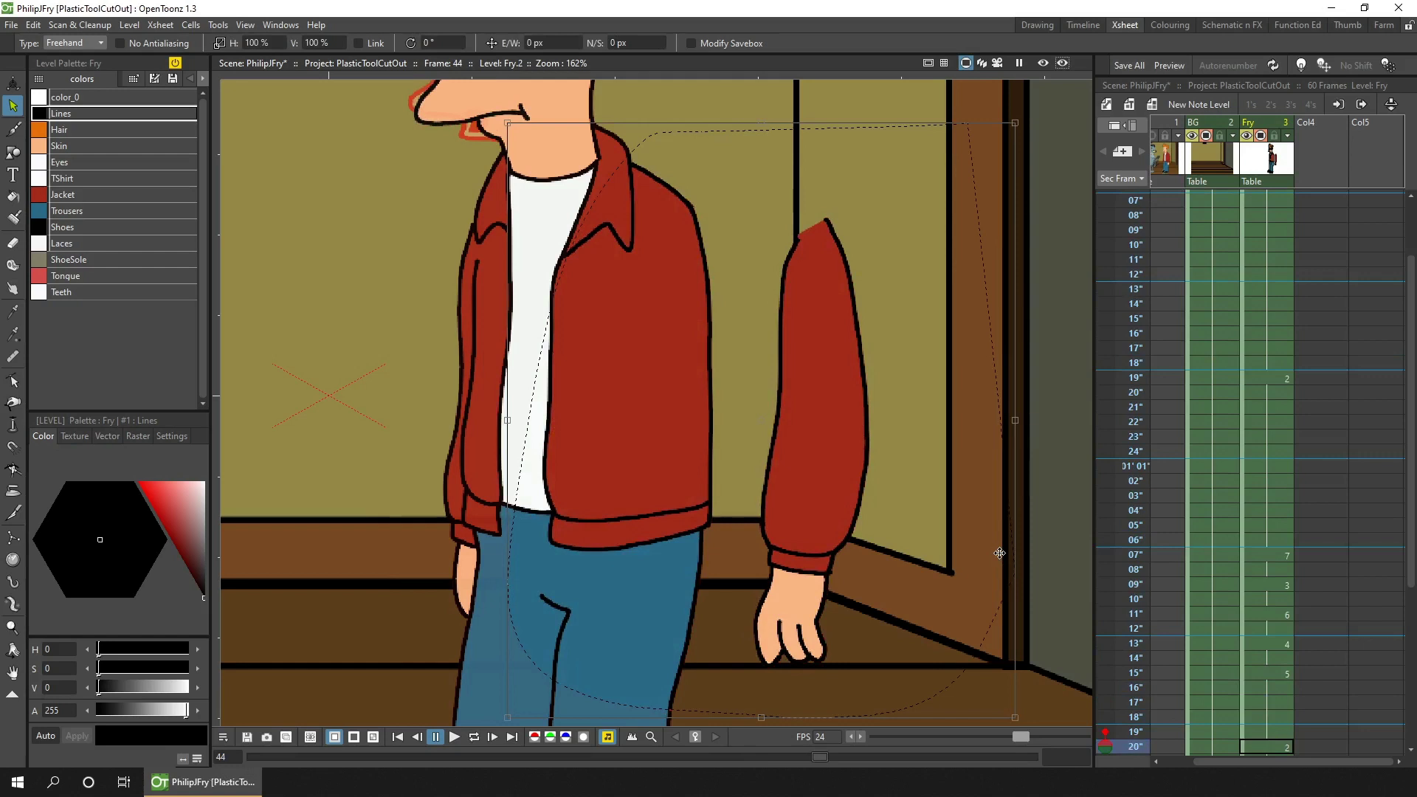
scroll(1269, 369, "up", 10)
left_click(1275, 202)
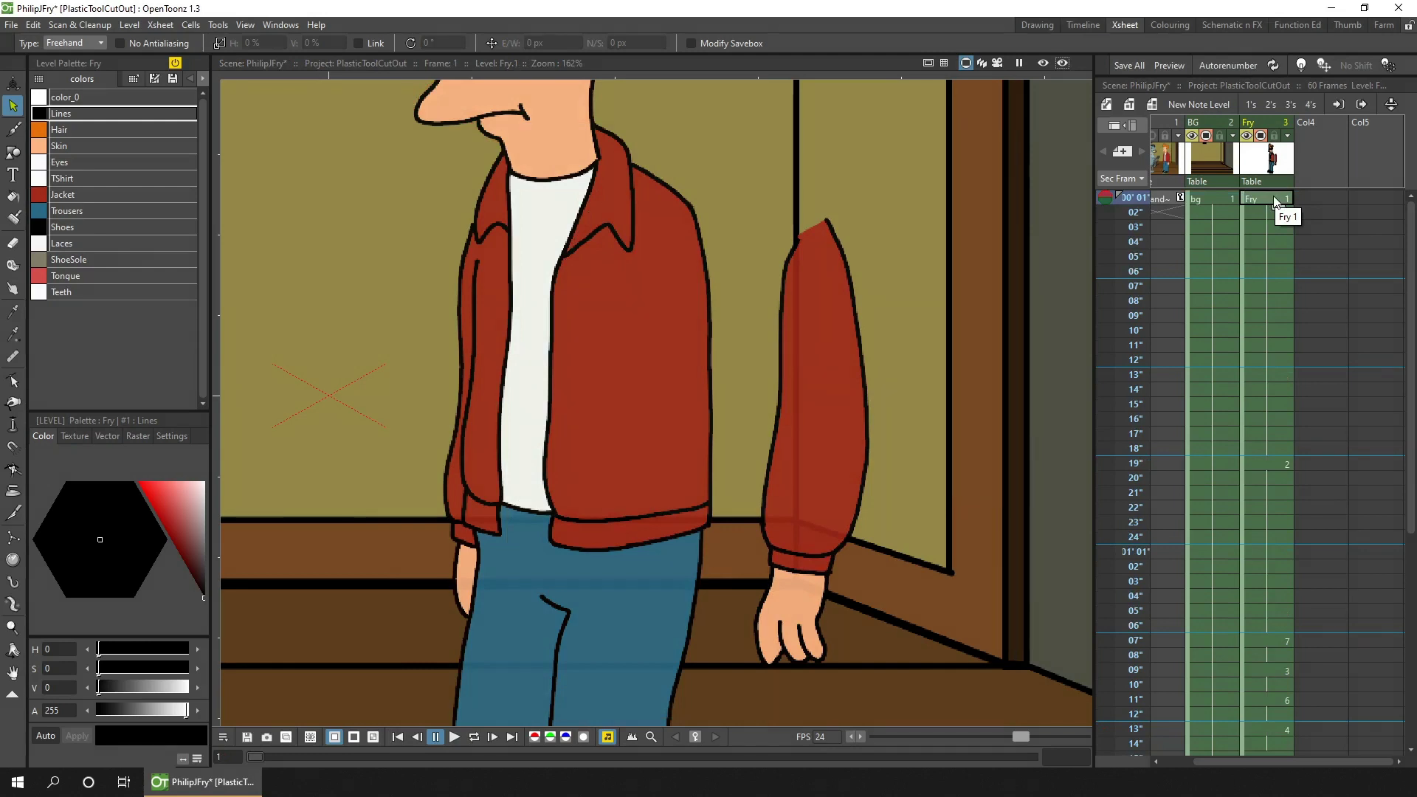
- Create a new Fry mesh with margin 20, deleting the old mesh level entirely
left_click(13, 603)
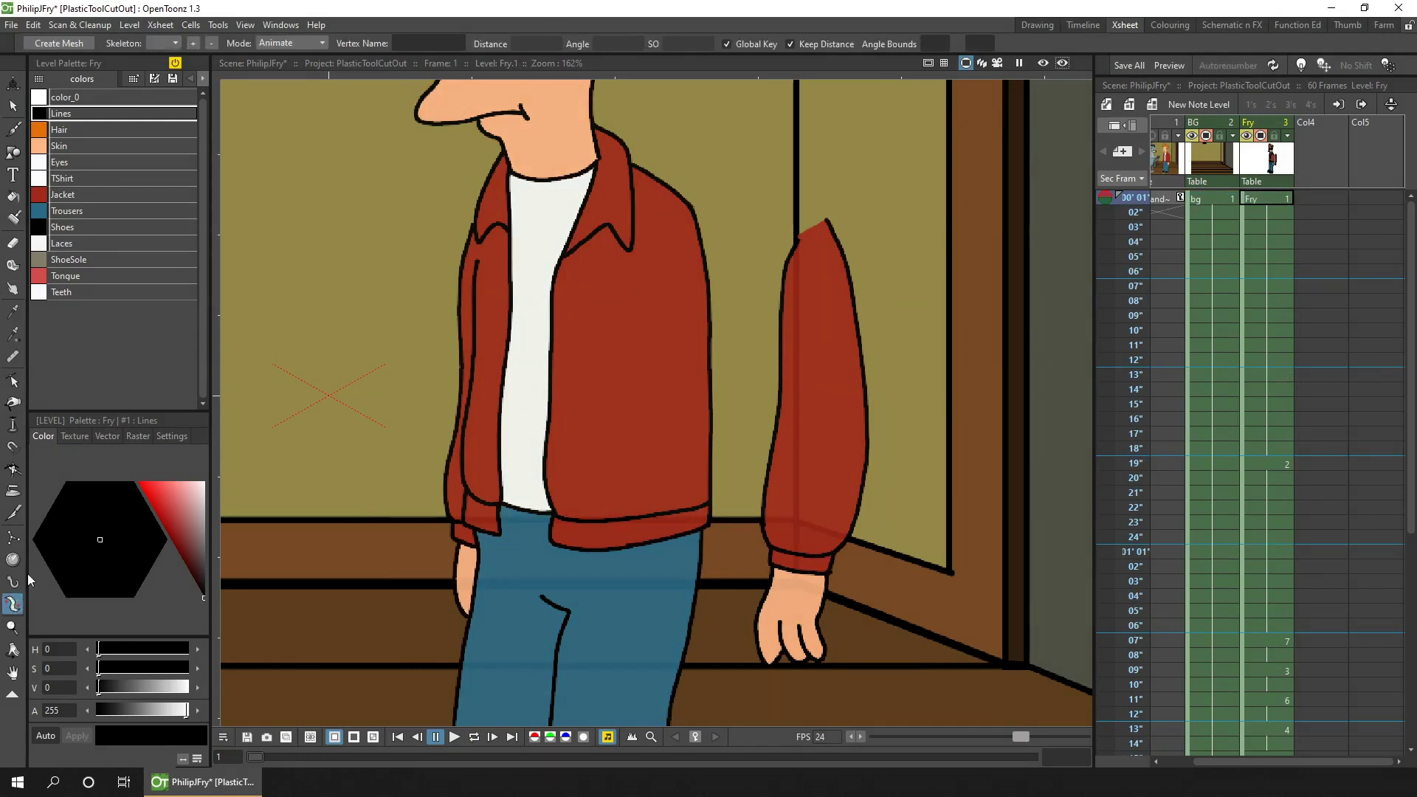
left_click(68, 46)
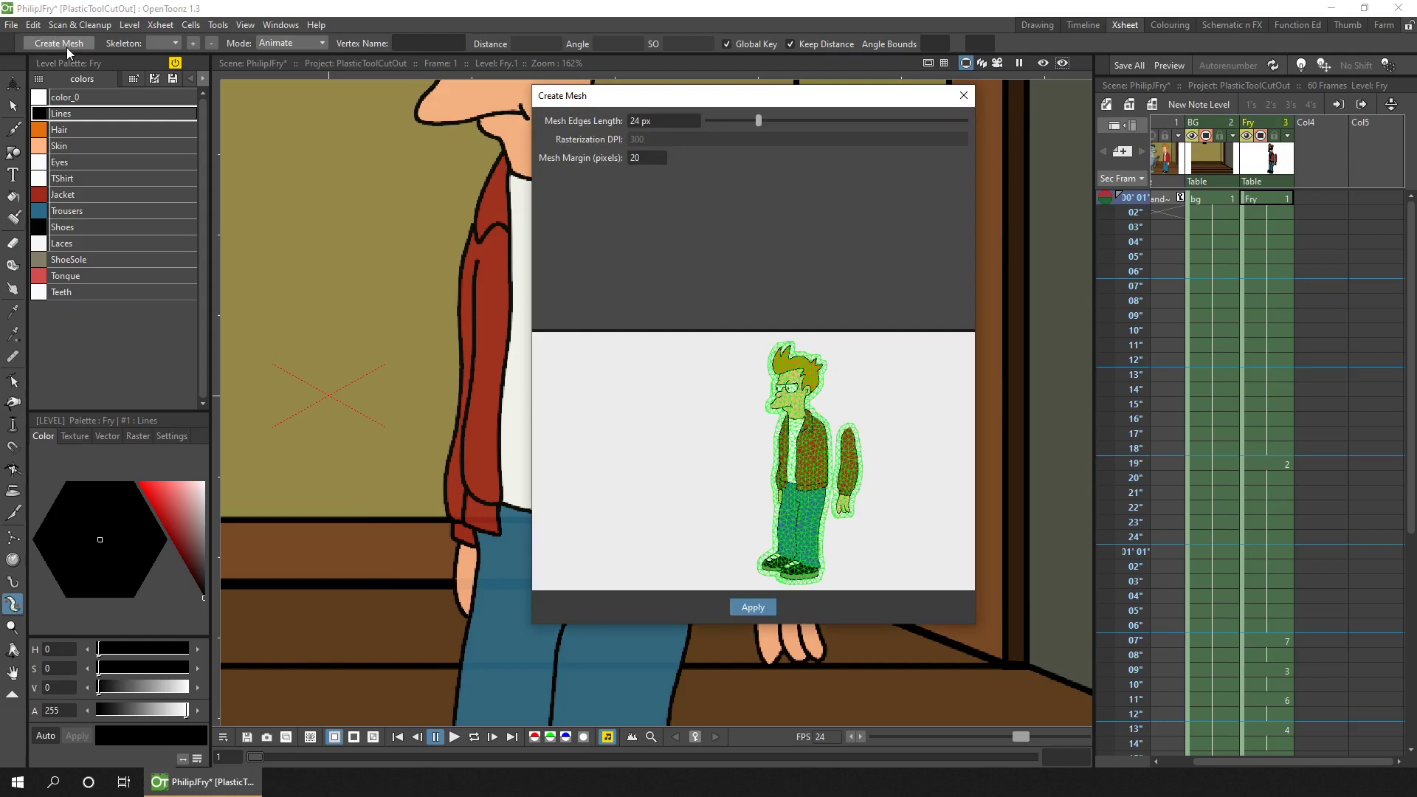
double_click(664, 156)
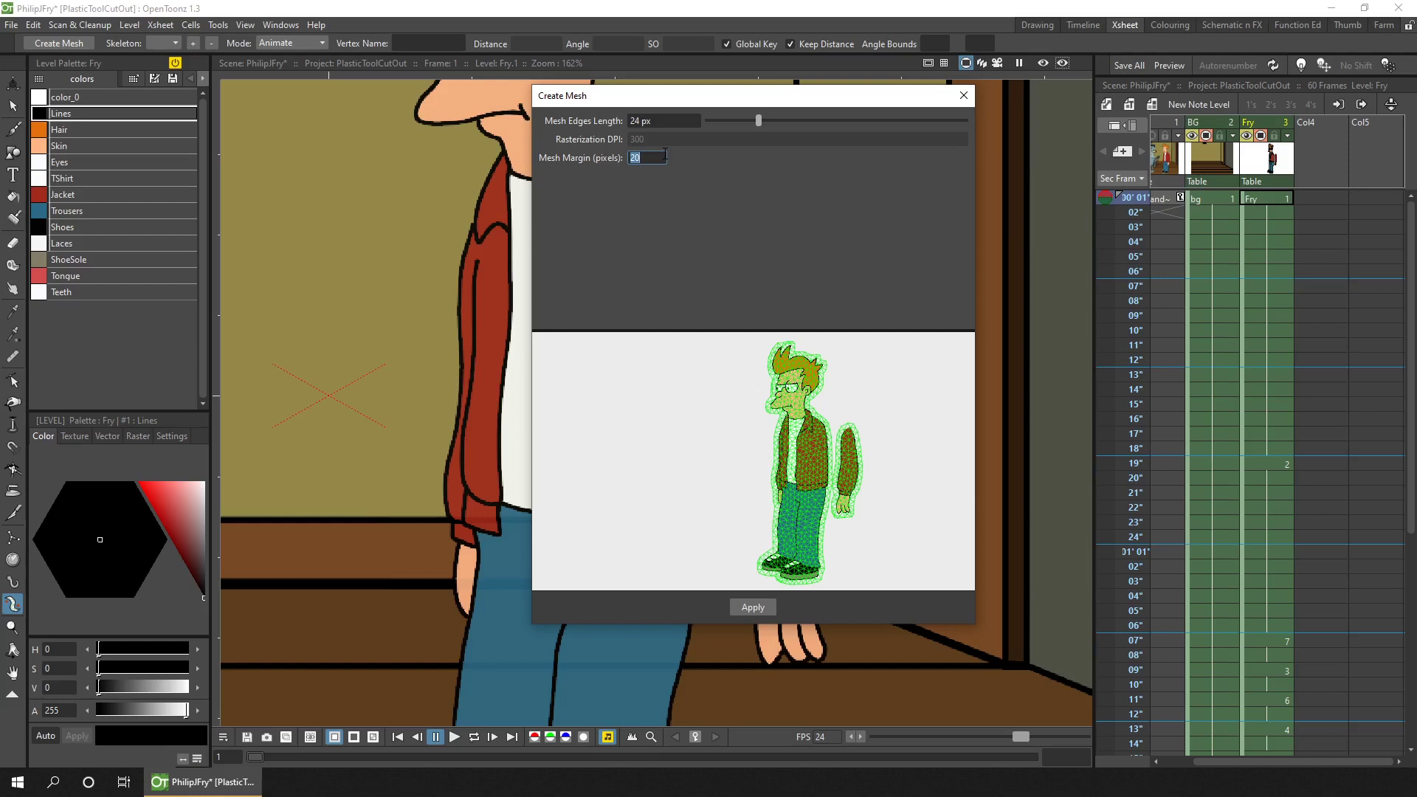
left_click(754, 607)
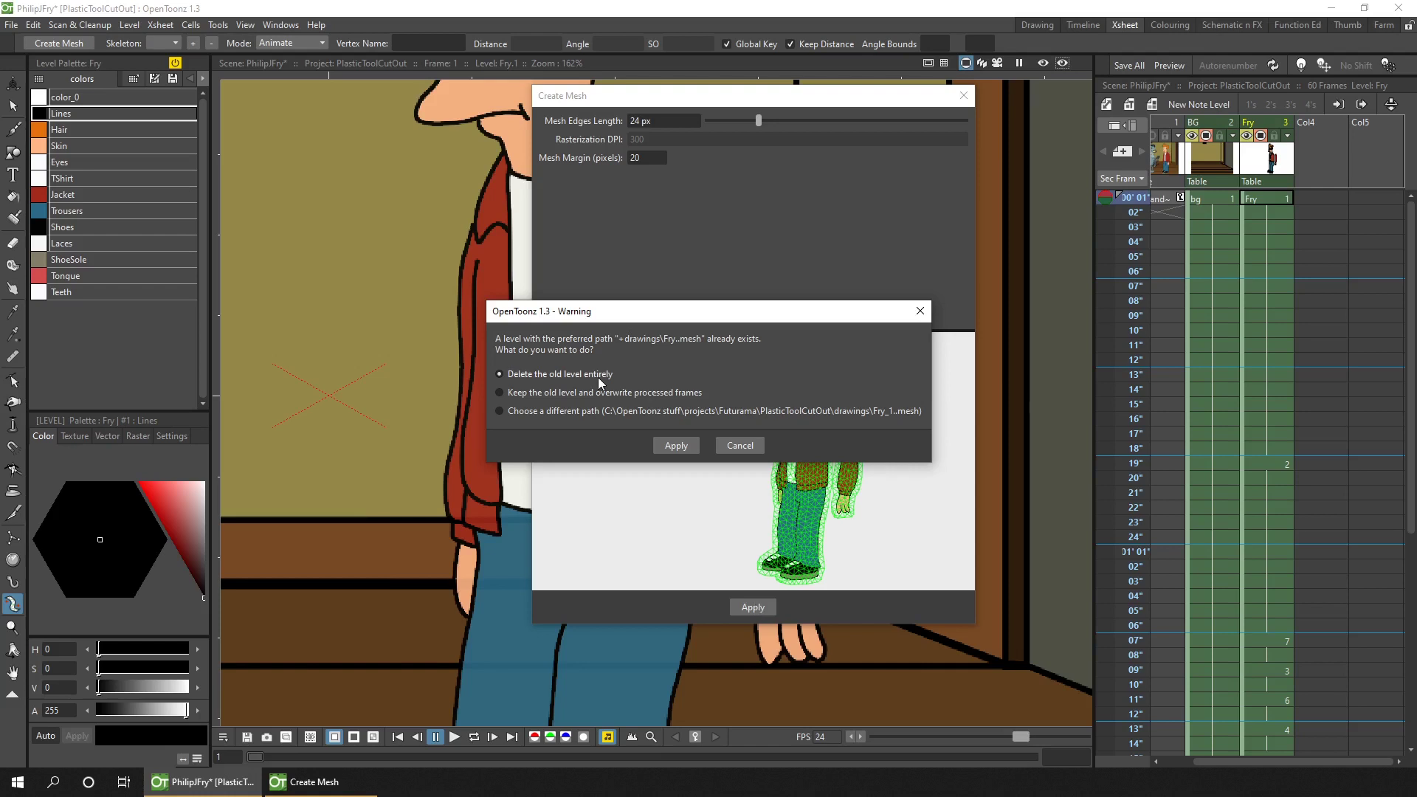
left_click(682, 446)
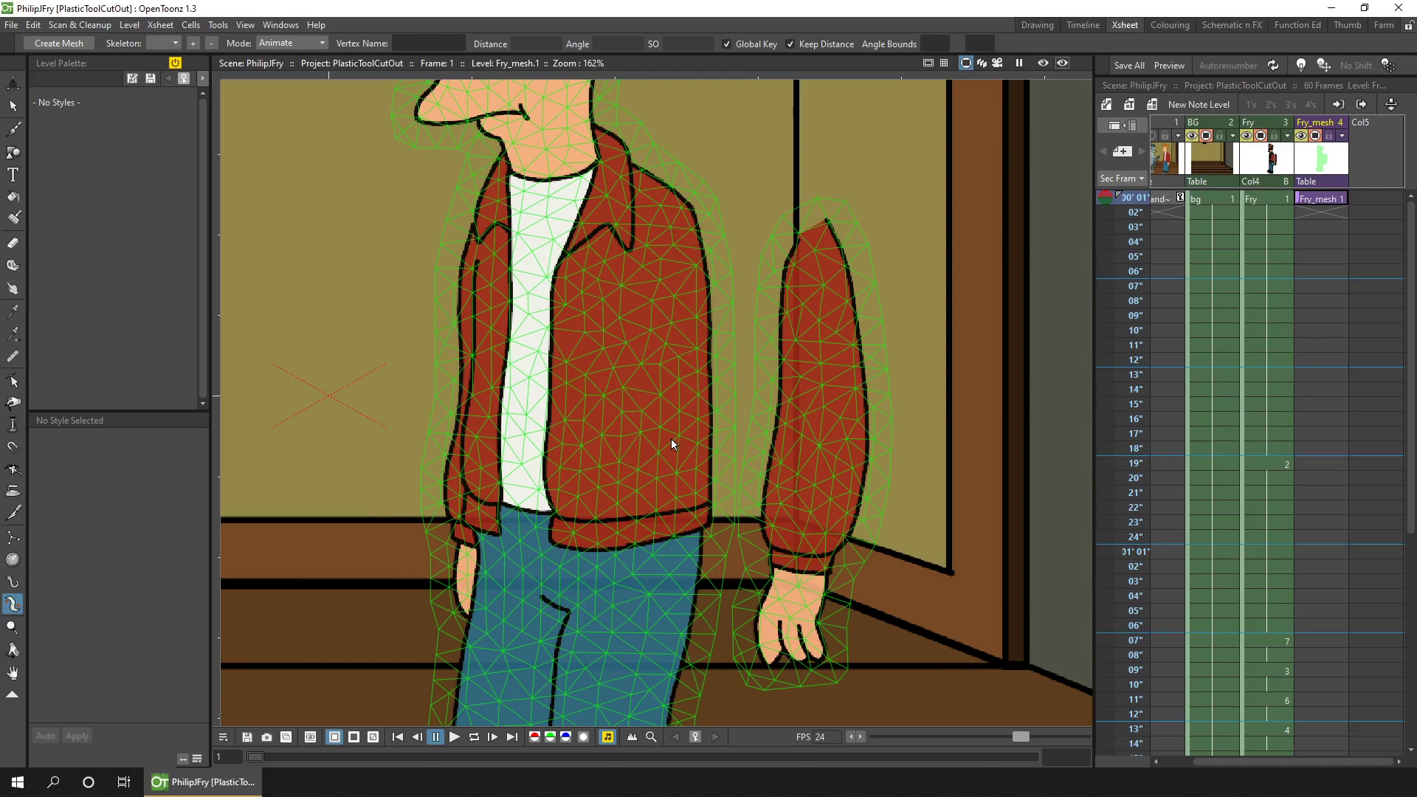
- Extend the Fry_mesh cell down to fill all 60 frames and return to its first frame
left_click_drag(1321, 199, 1322, 635)
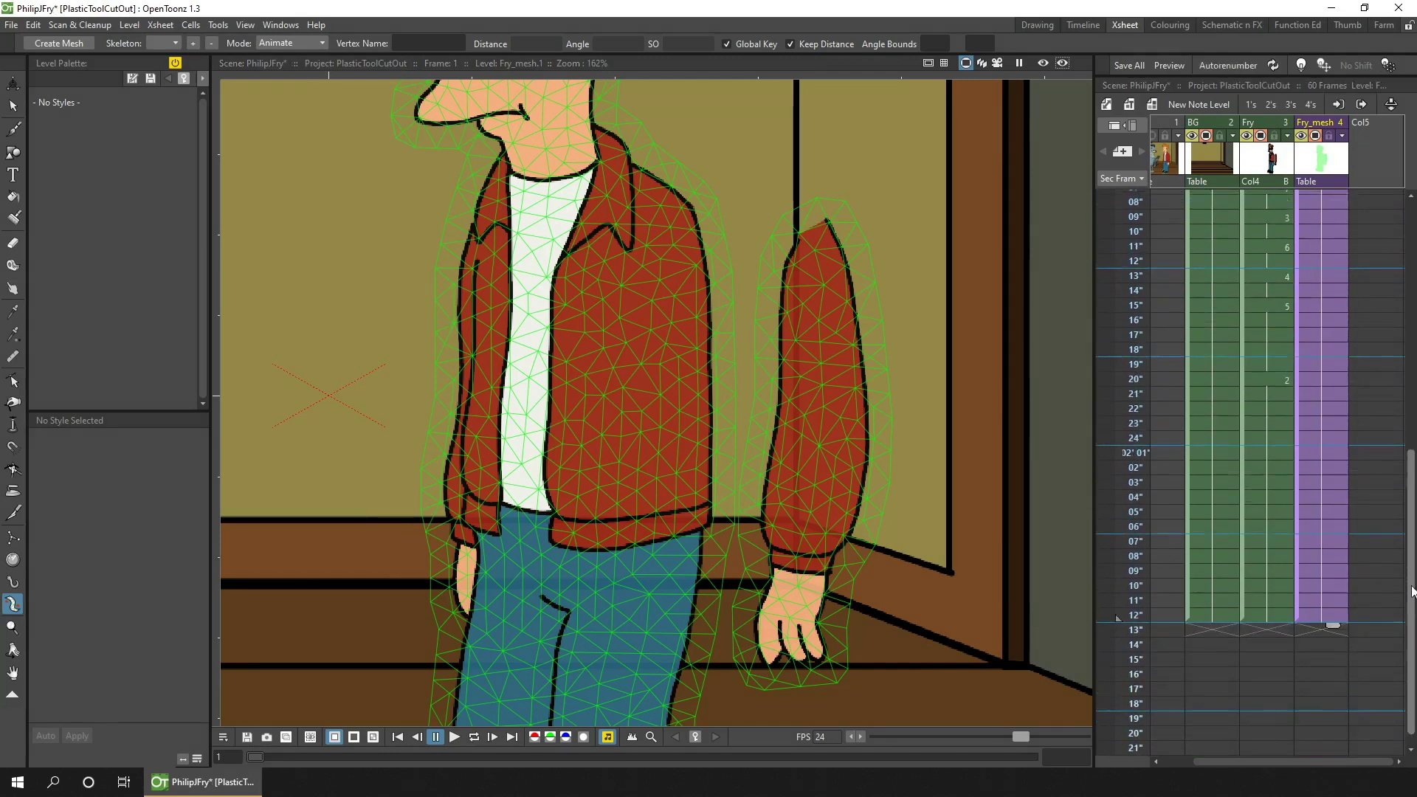
left_click_drag(1411, 591, 1411, 336)
left_click(1314, 201)
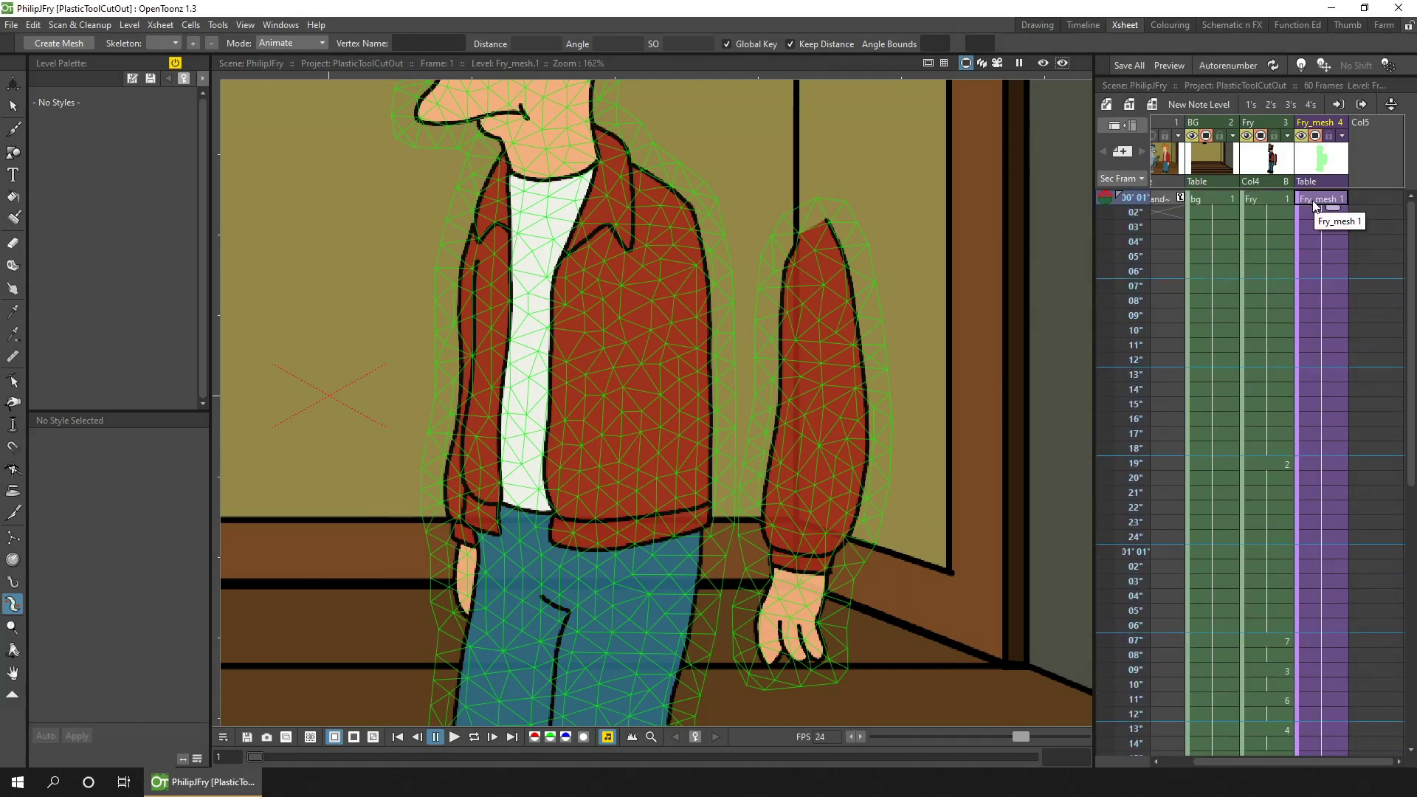
left_click(304, 42)
- In Build Skeleton mode, place joints from a root at Fry's foot up to waist, neck and head
left_click(309, 78)
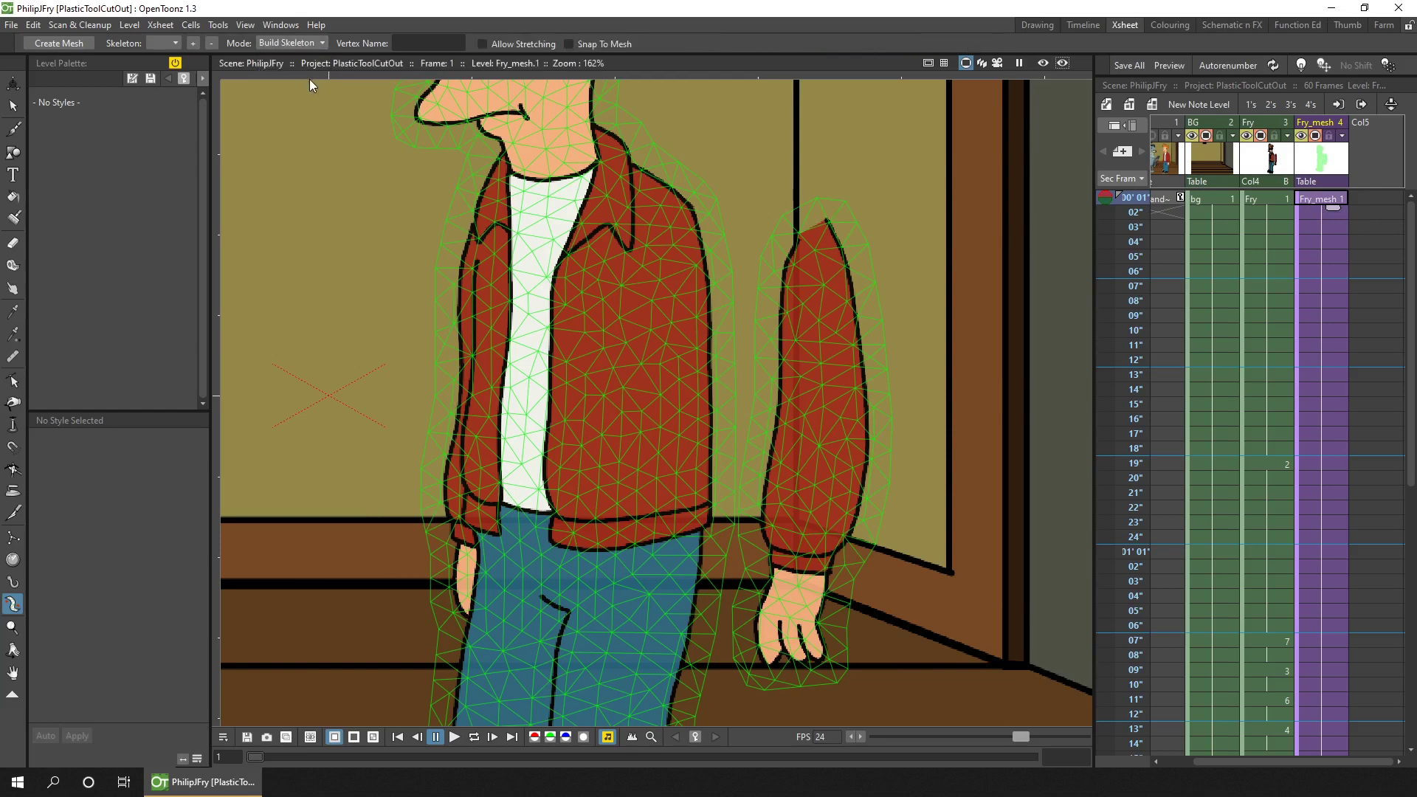
scroll(857, 438, "down", 6)
scroll(857, 439, "up", 2)
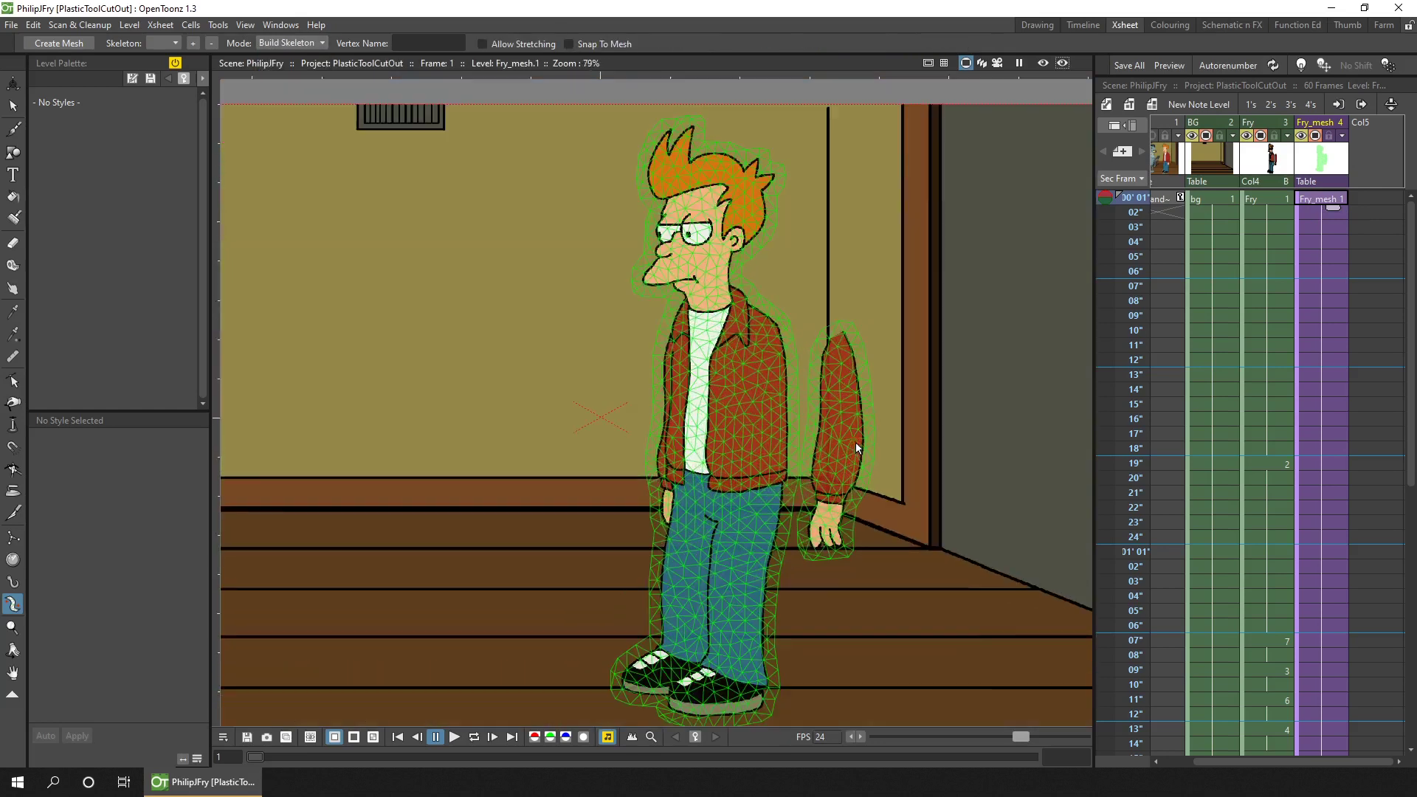
left_click_drag(856, 441, 752, 424)
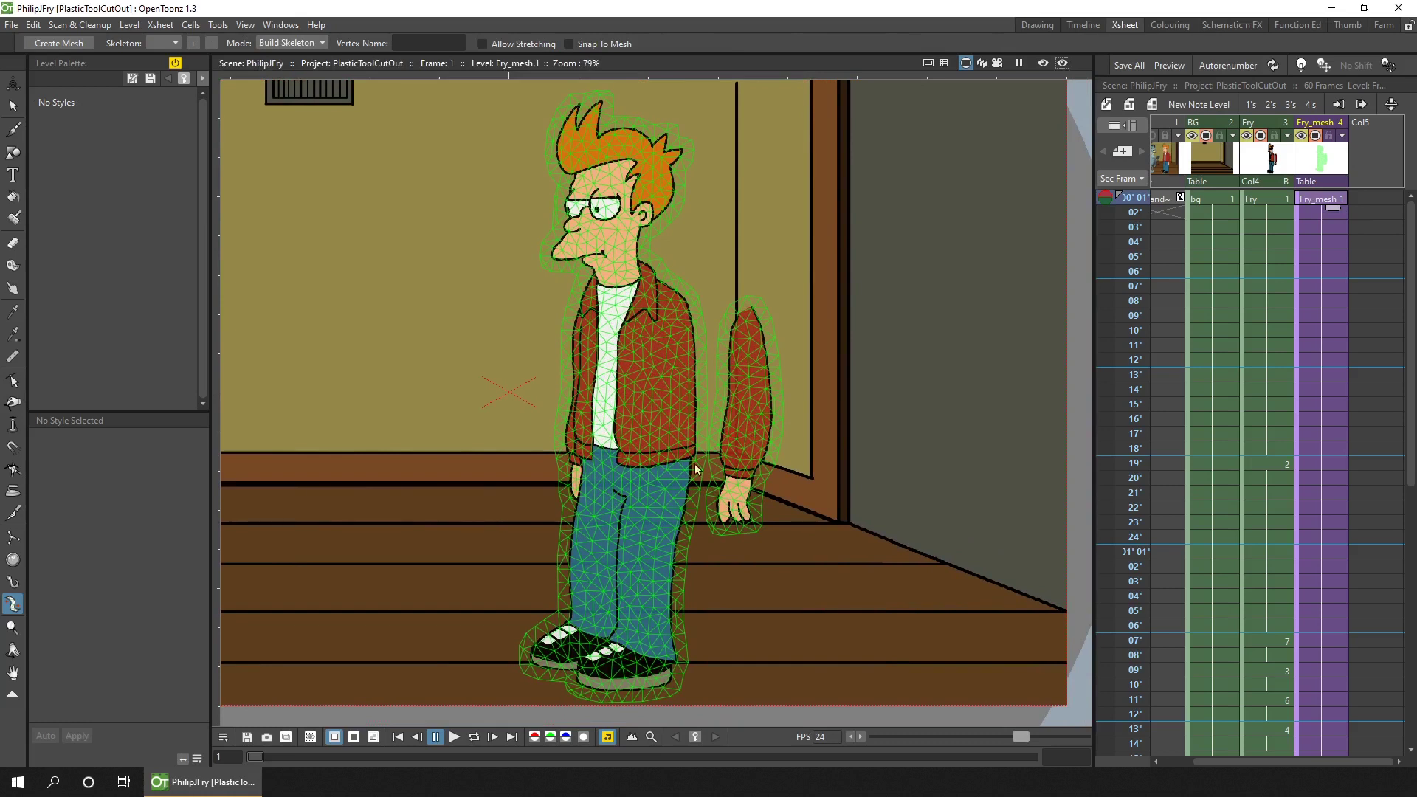
left_click(617, 664)
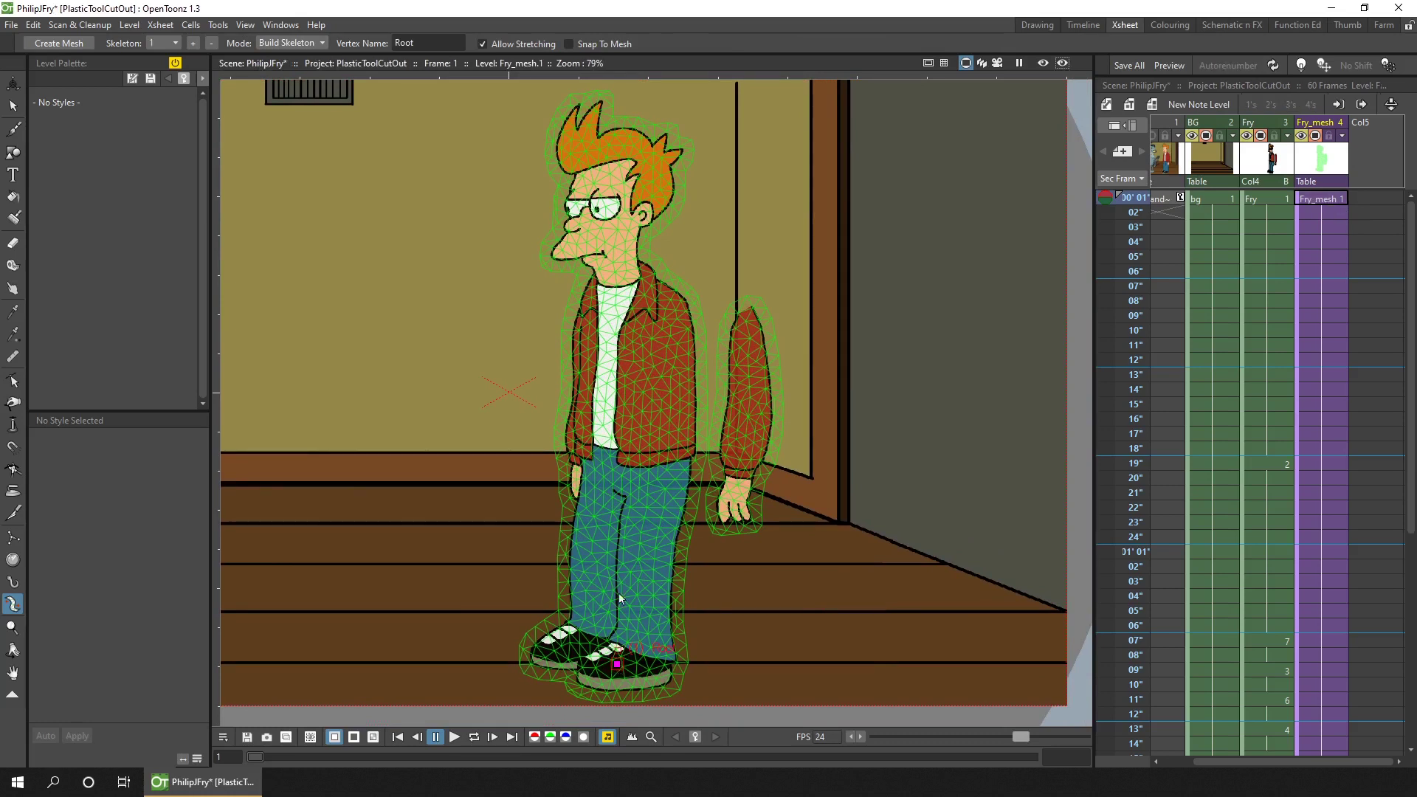
left_click(618, 465)
left_click(615, 274)
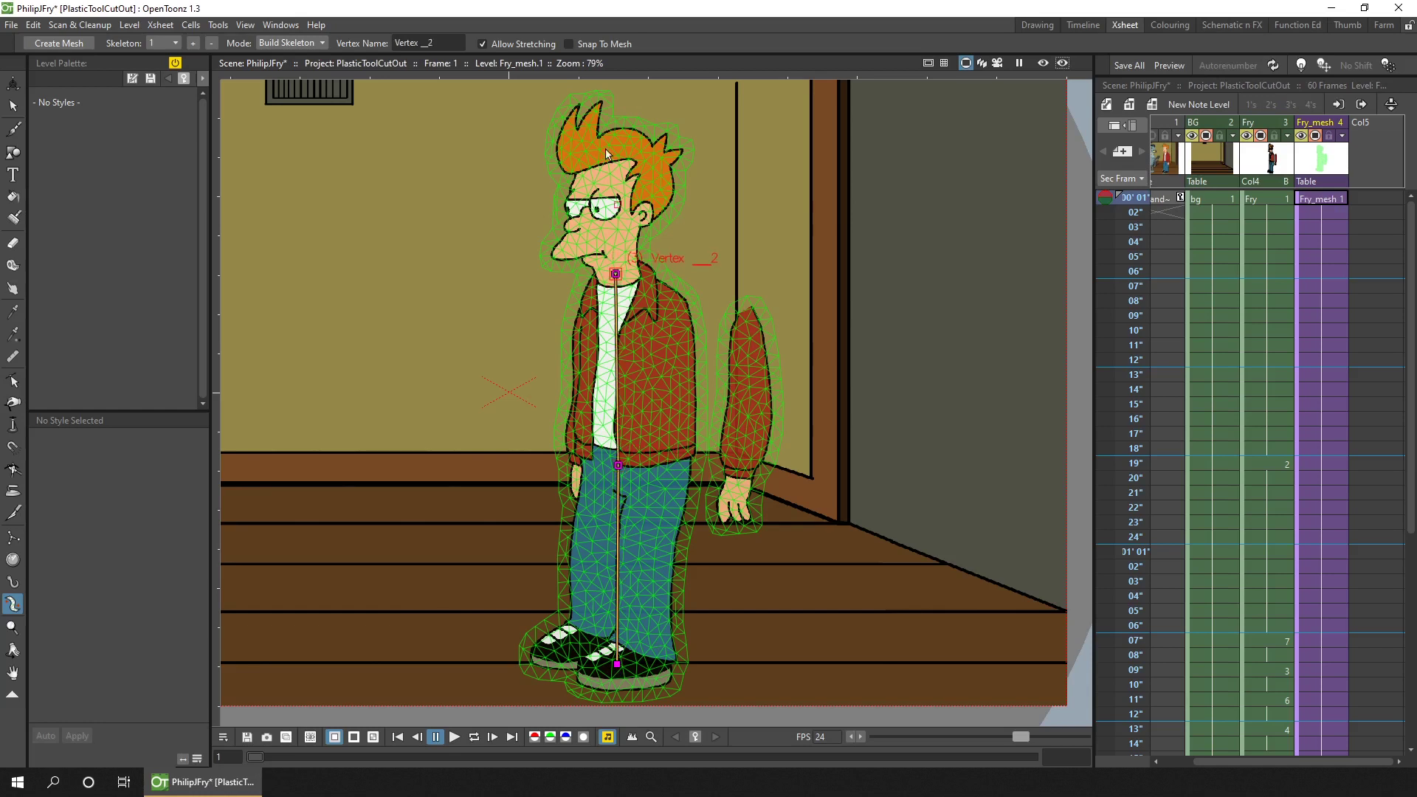
left_click(603, 135)
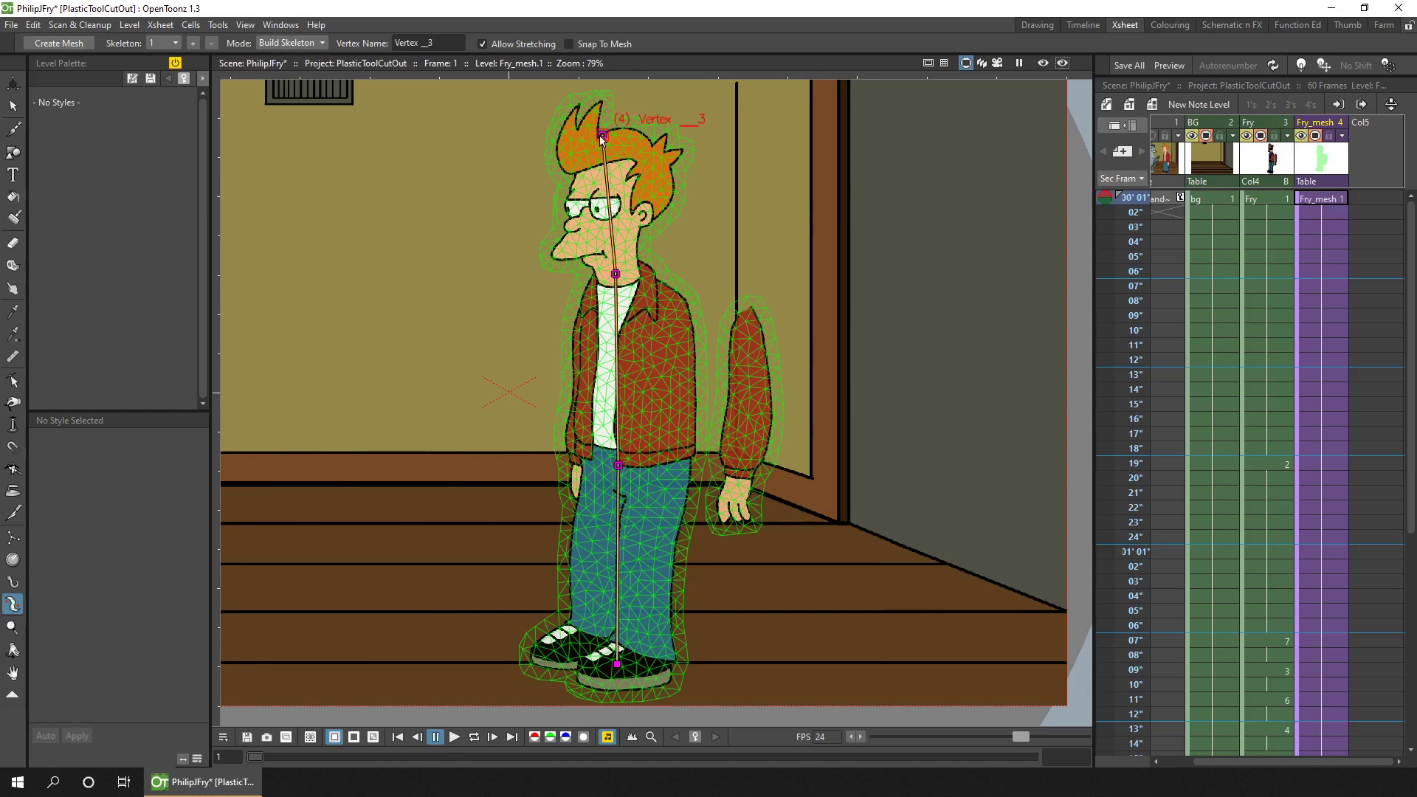
- Branch from the root to add shoulder, elbow, wrist and hand joints along the arm
left_click(617, 664)
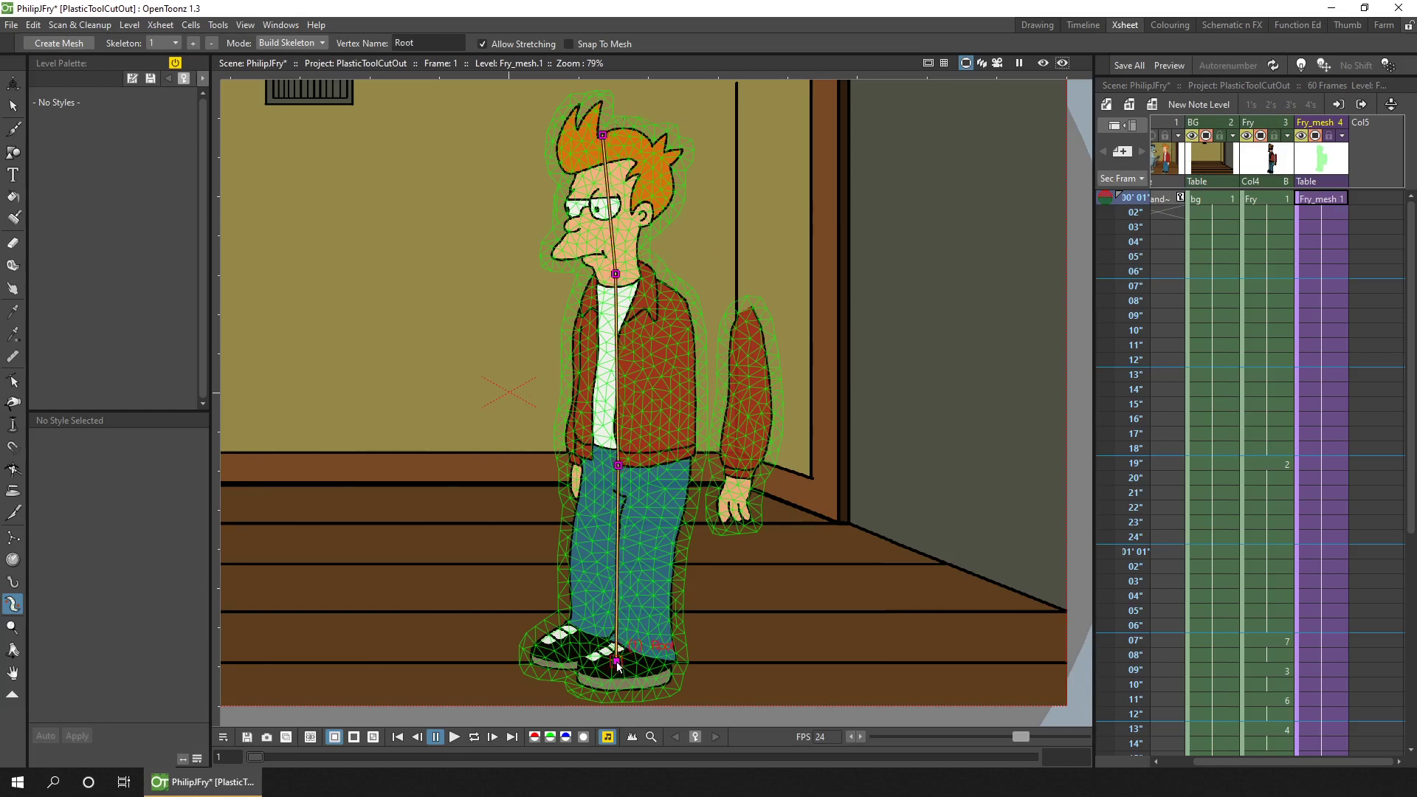
left_click(750, 313)
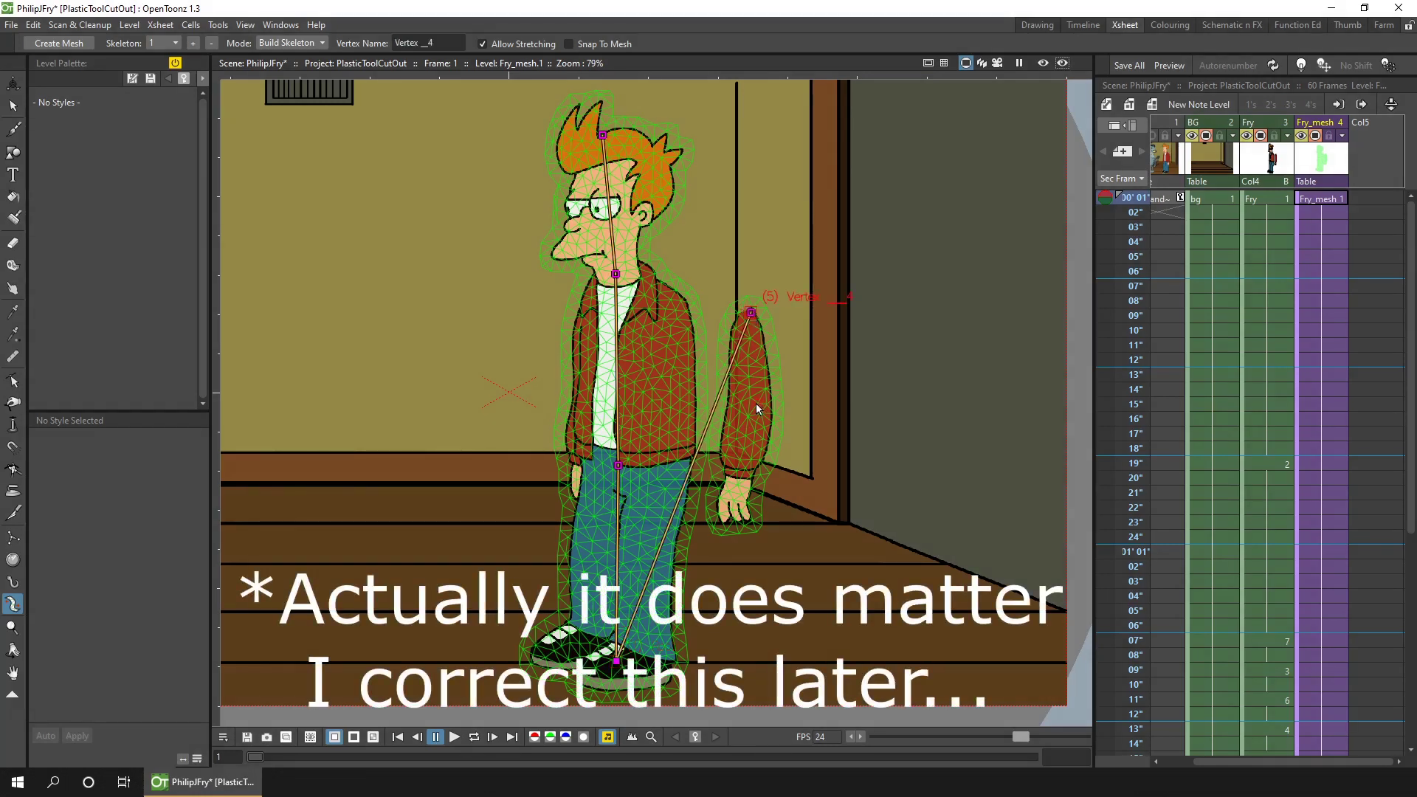
left_click(753, 402)
left_click(741, 474)
left_click(736, 511)
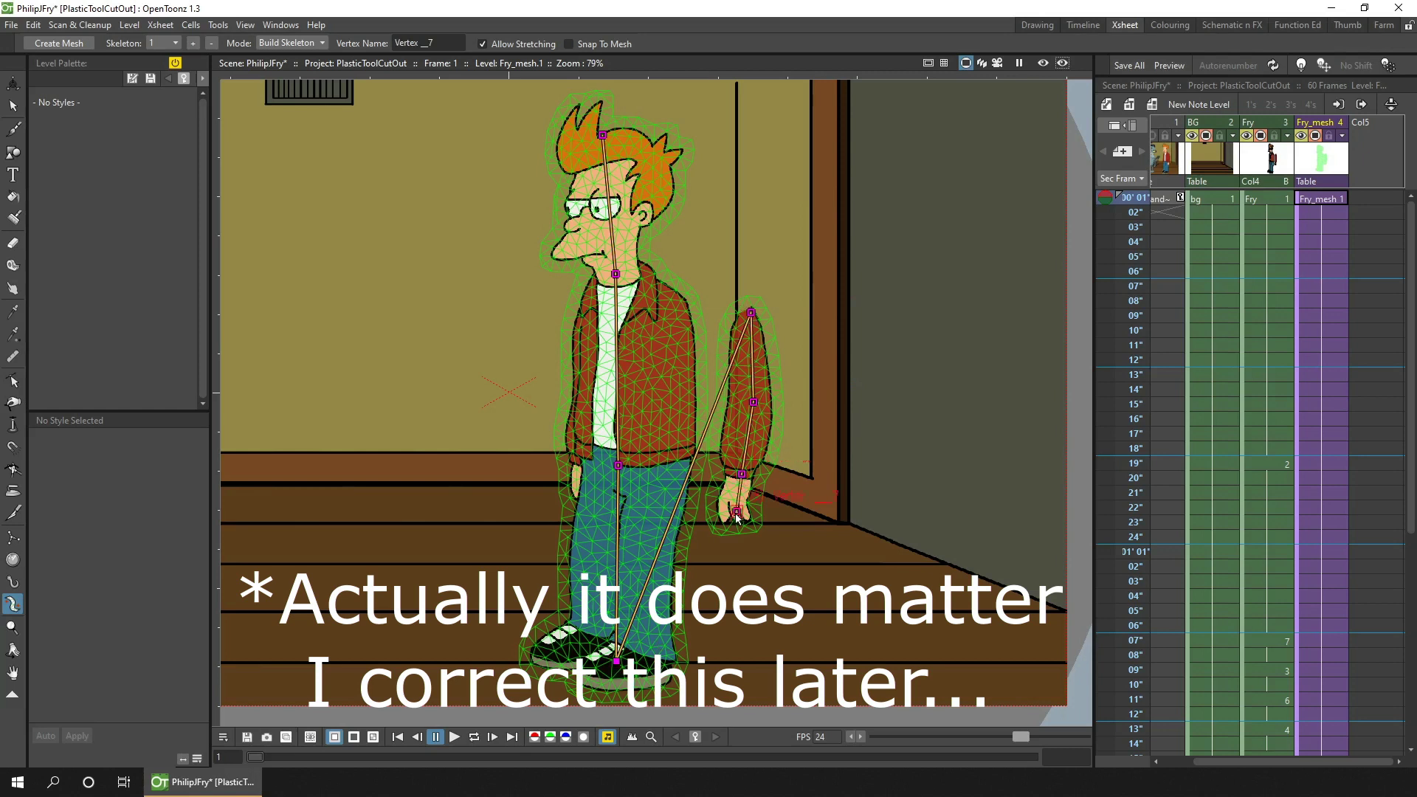
left_click(310, 42)
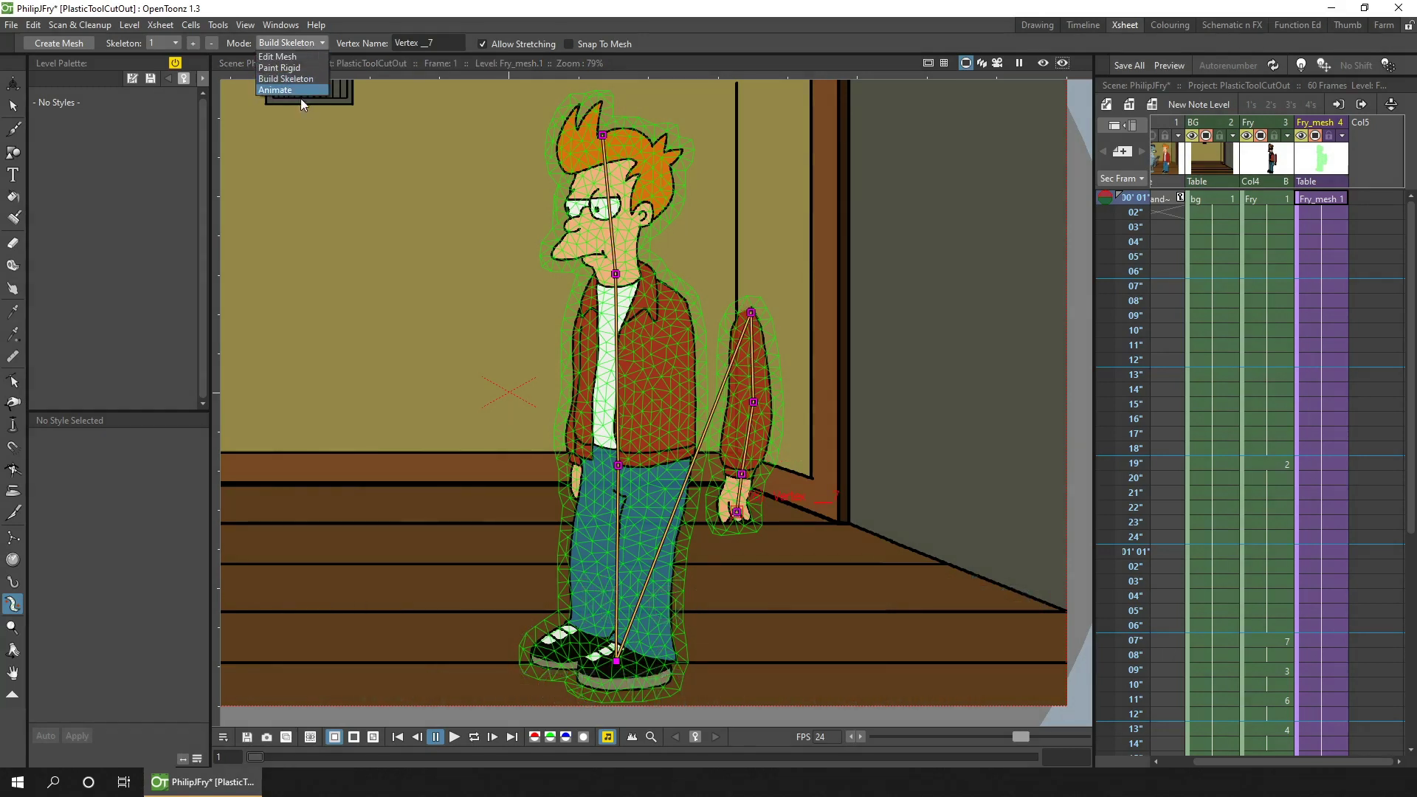
- Paint Fry's legs and feet rigid on the mesh, then switch back to Animate mode
left_click(294, 68)
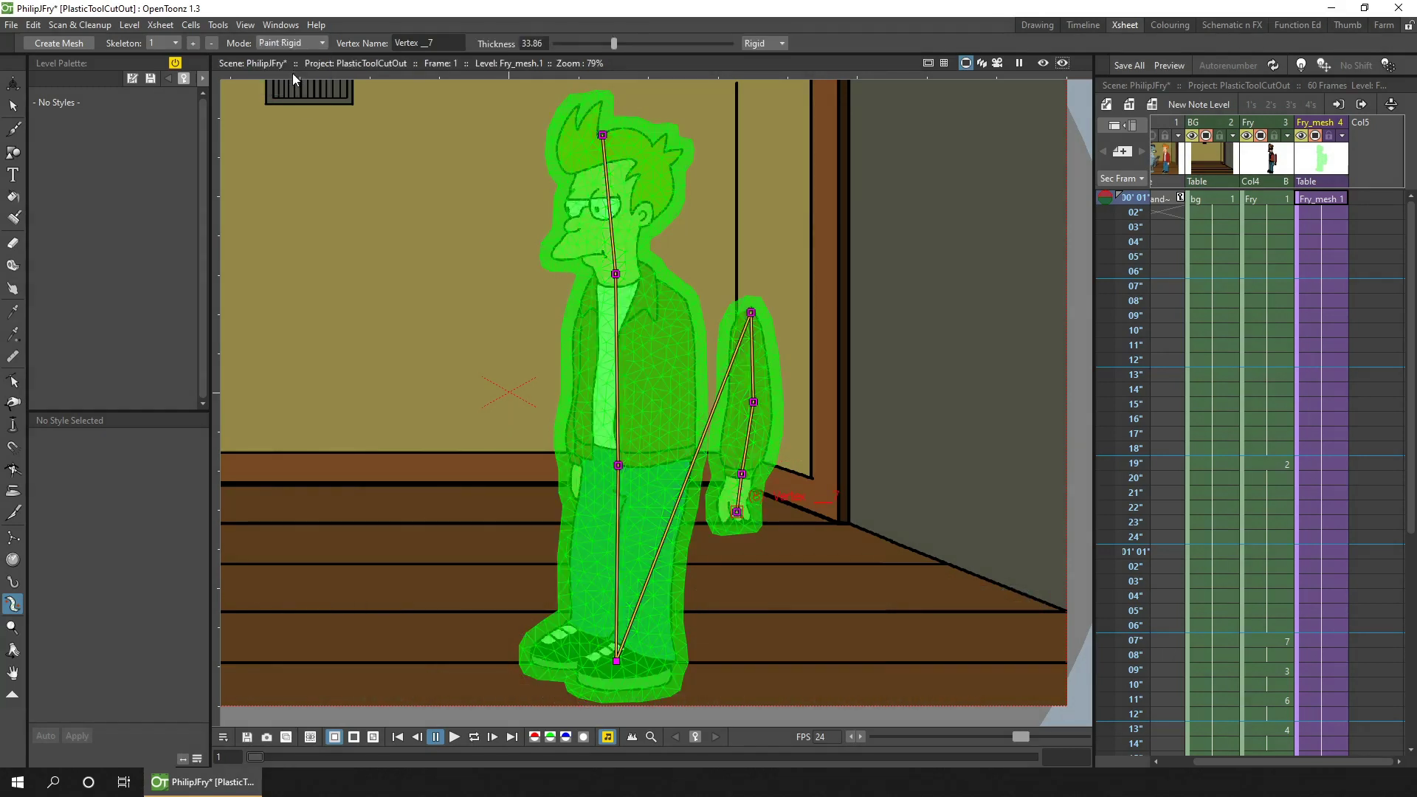
mouse_move(673, 671)
left_mouse_down()
mouse_move(606, 683)
mouse_move(673, 688)
mouse_move(544, 654)
mouse_move(660, 624)
mouse_move(547, 603)
mouse_move(561, 506)
mouse_move(674, 523)
mouse_move(654, 587)
left_mouse_up()
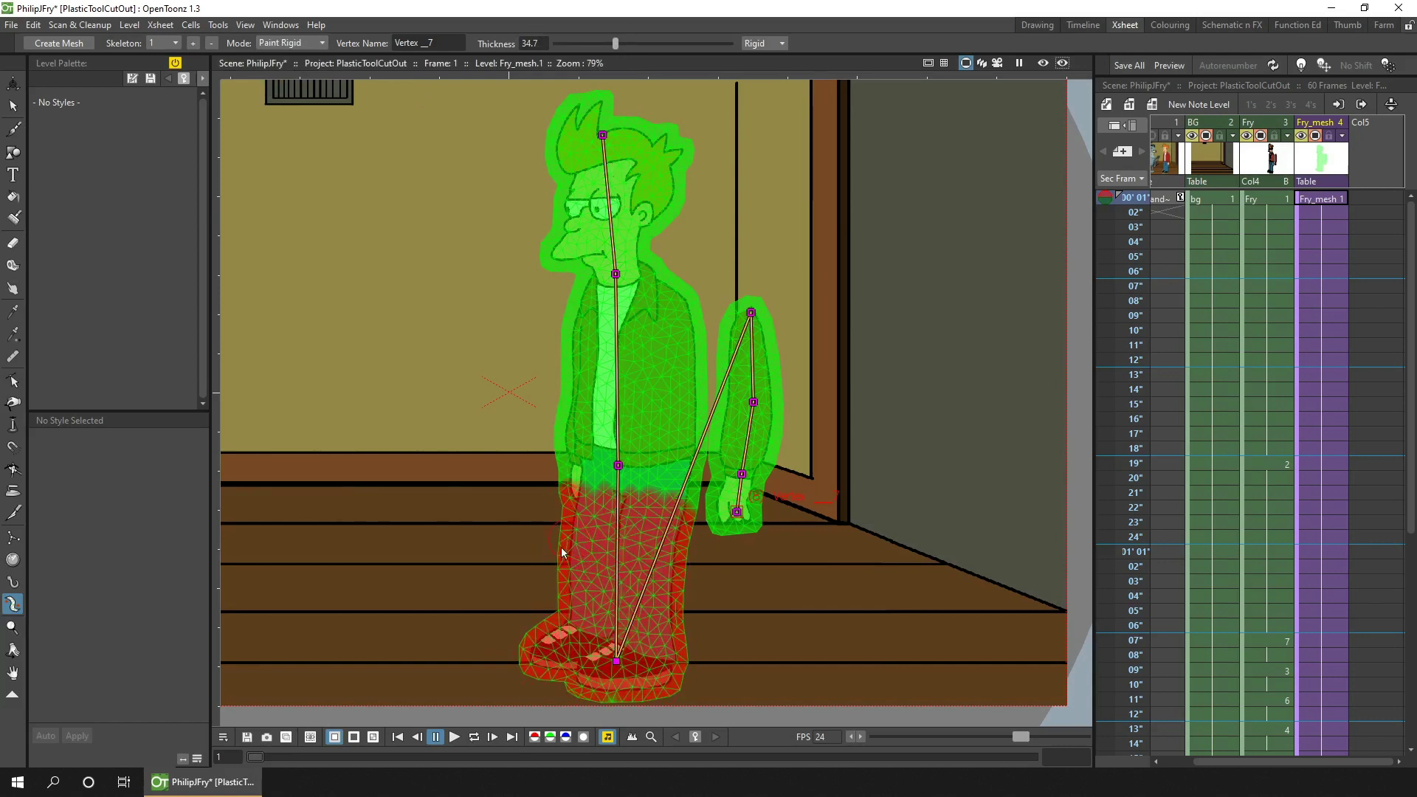
left_click(291, 43)
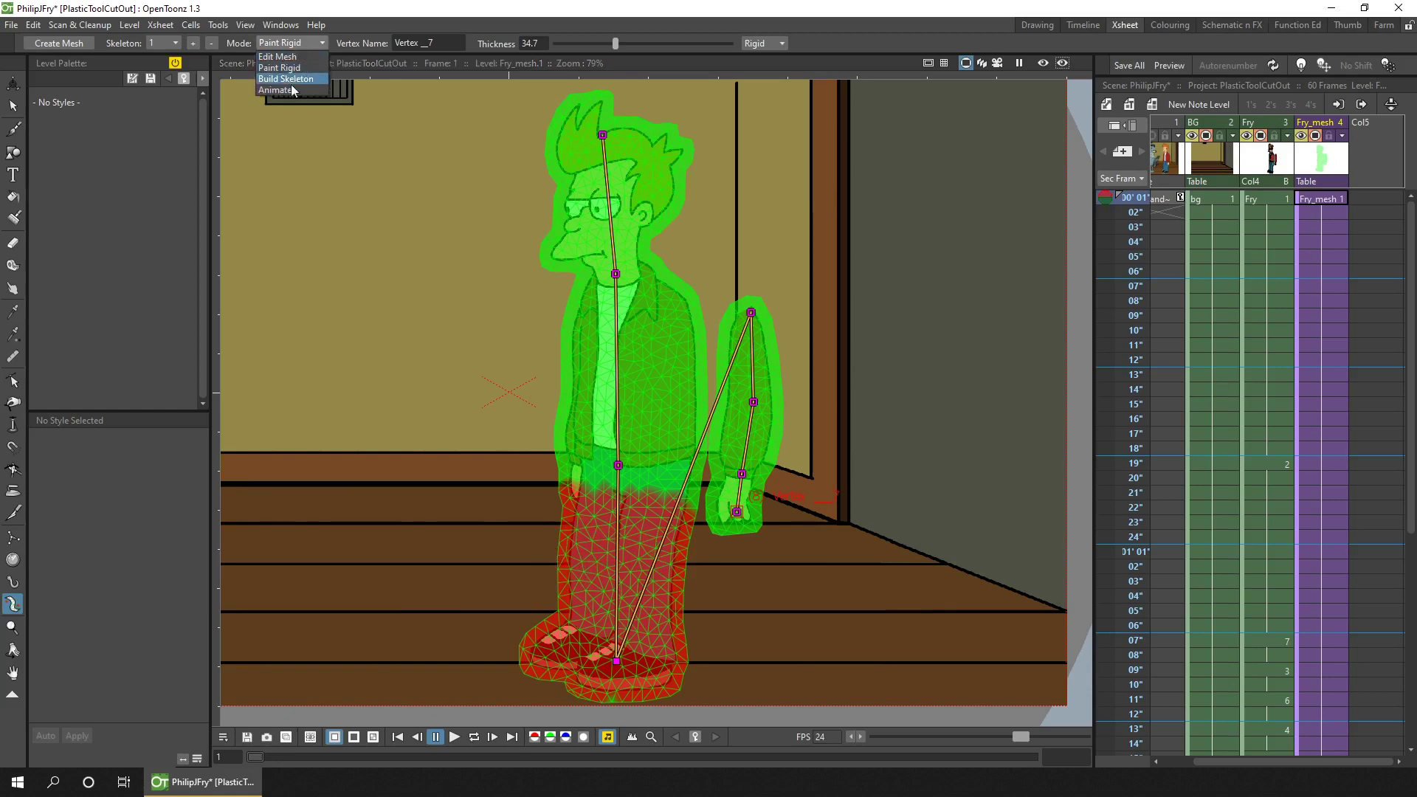
left_click(290, 88)
- Save, test-rotate the neck, head and arm joints, and straighten the arm at the elbow
key("ctrl+s")
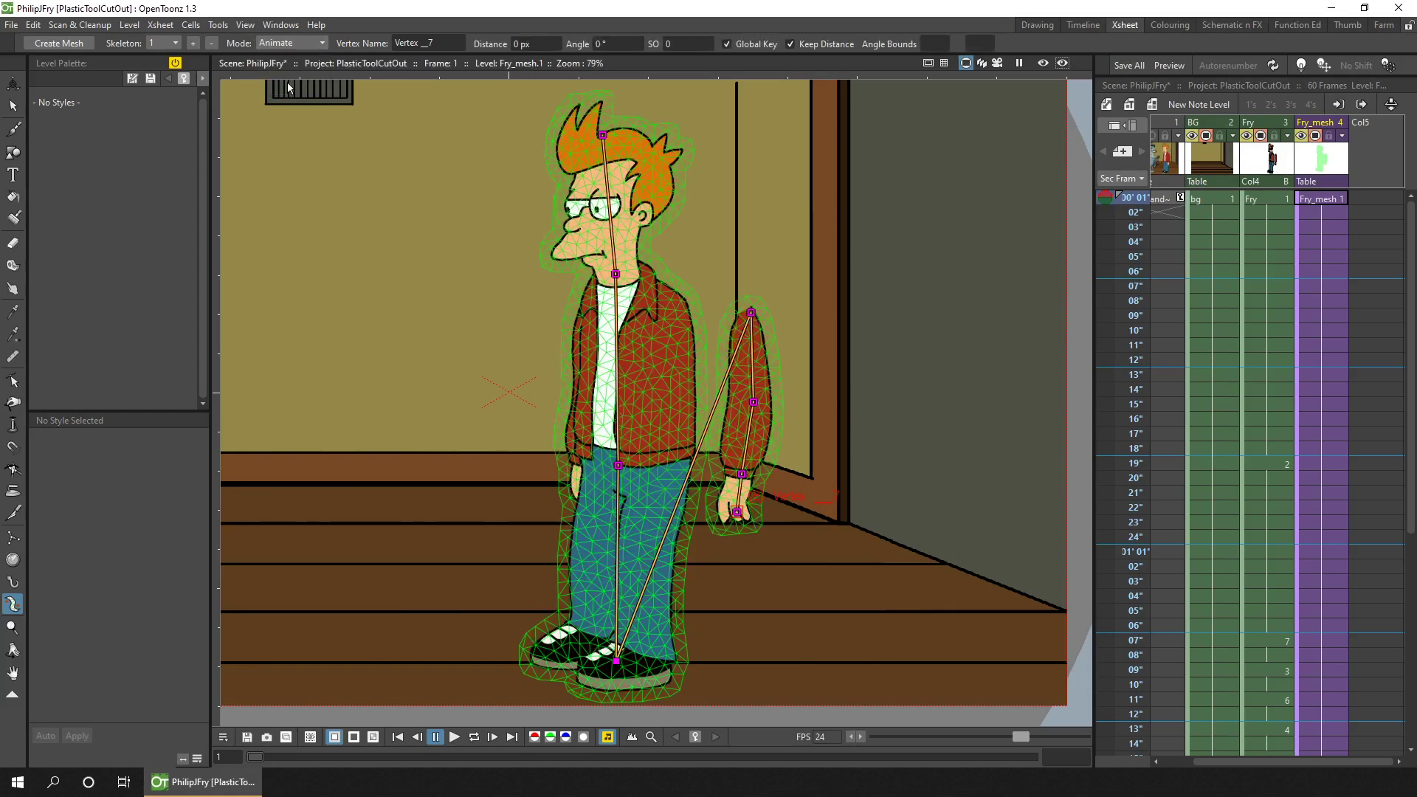
mouse_move(617, 274)
left_mouse_down()
mouse_move(634, 275)
mouse_move(615, 273)
left_mouse_up()
mouse_move(606, 135)
left_mouse_down()
mouse_move(631, 136)
mouse_move(598, 134)
left_mouse_up()
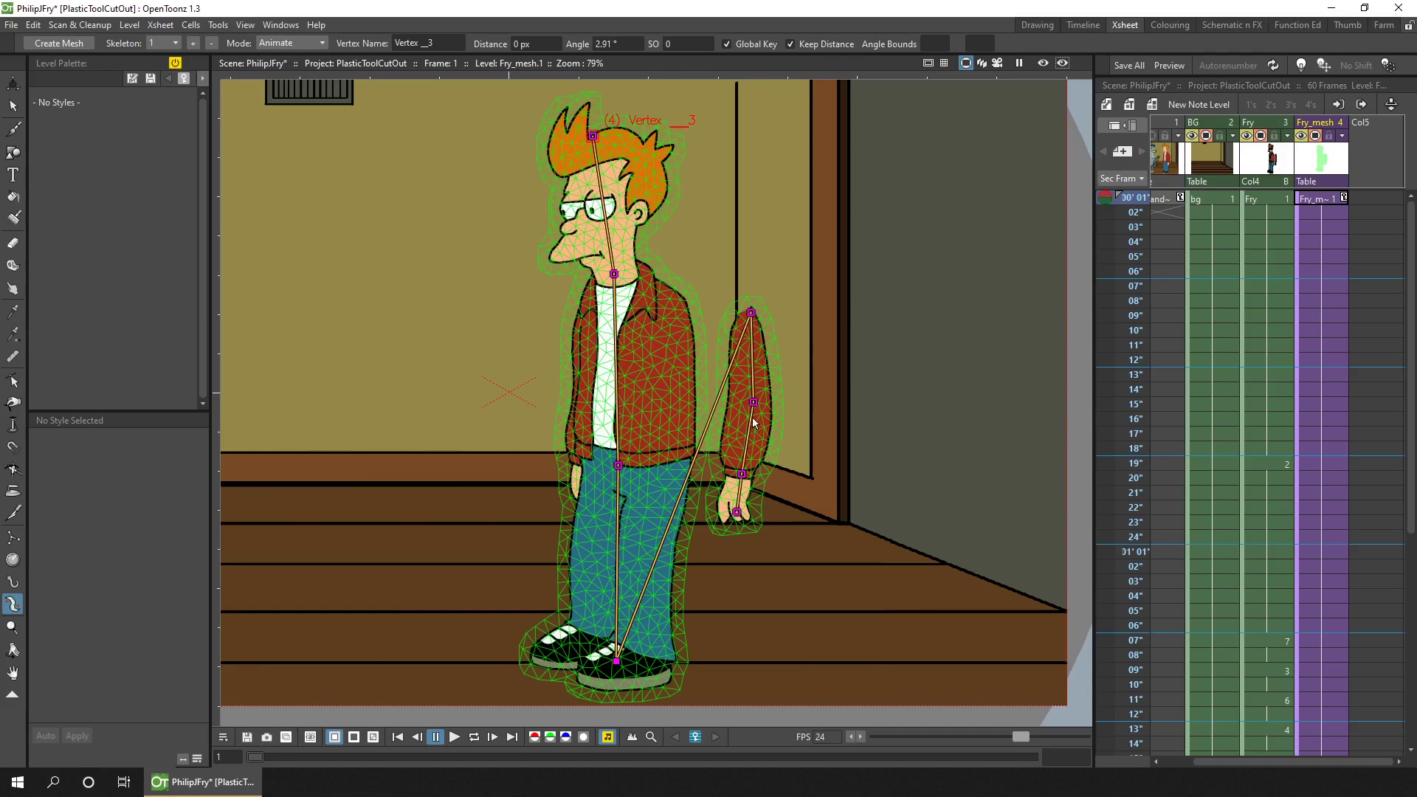
mouse_move(741, 474)
left_mouse_down()
mouse_move(707, 466)
mouse_move(746, 473)
left_mouse_up()
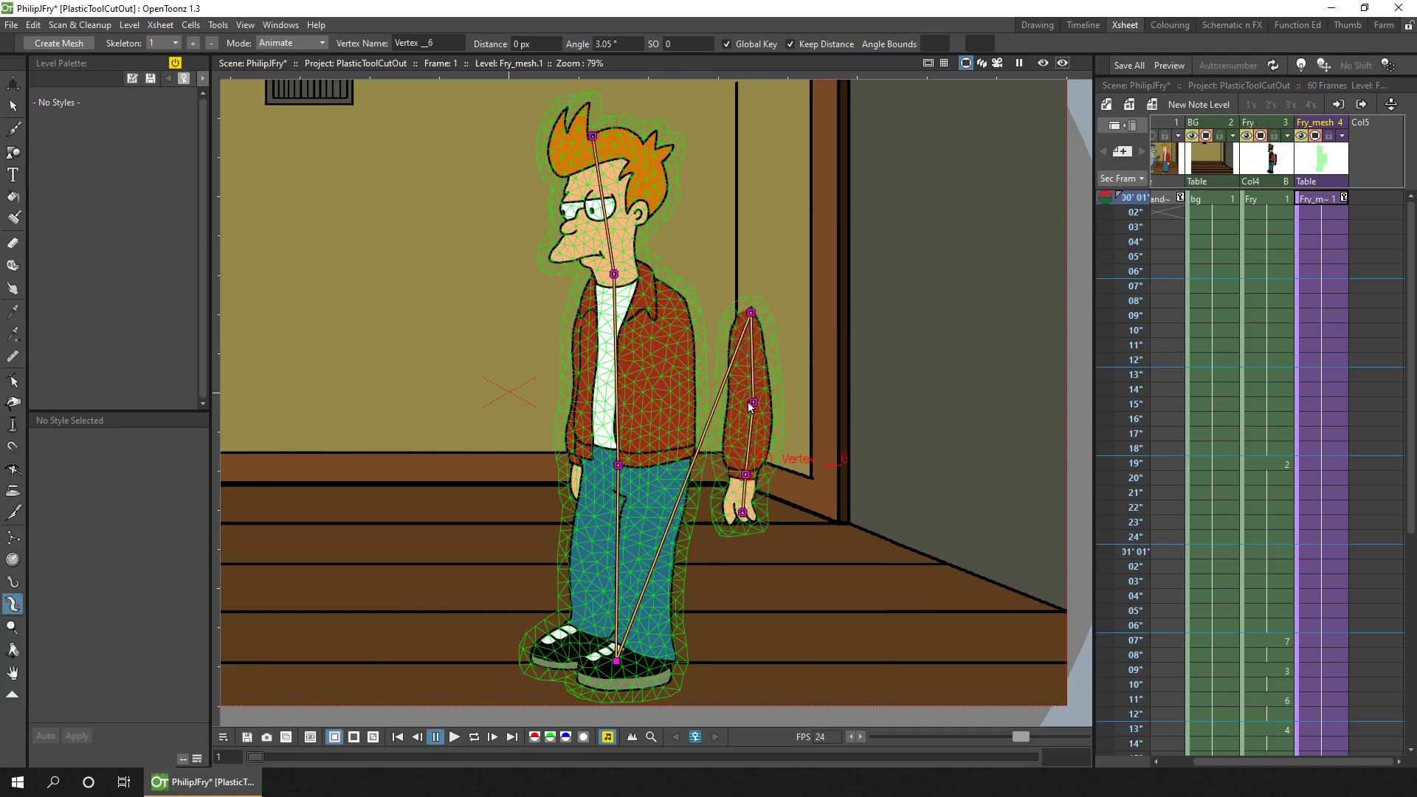
left_click_drag(754, 402, 743, 410)
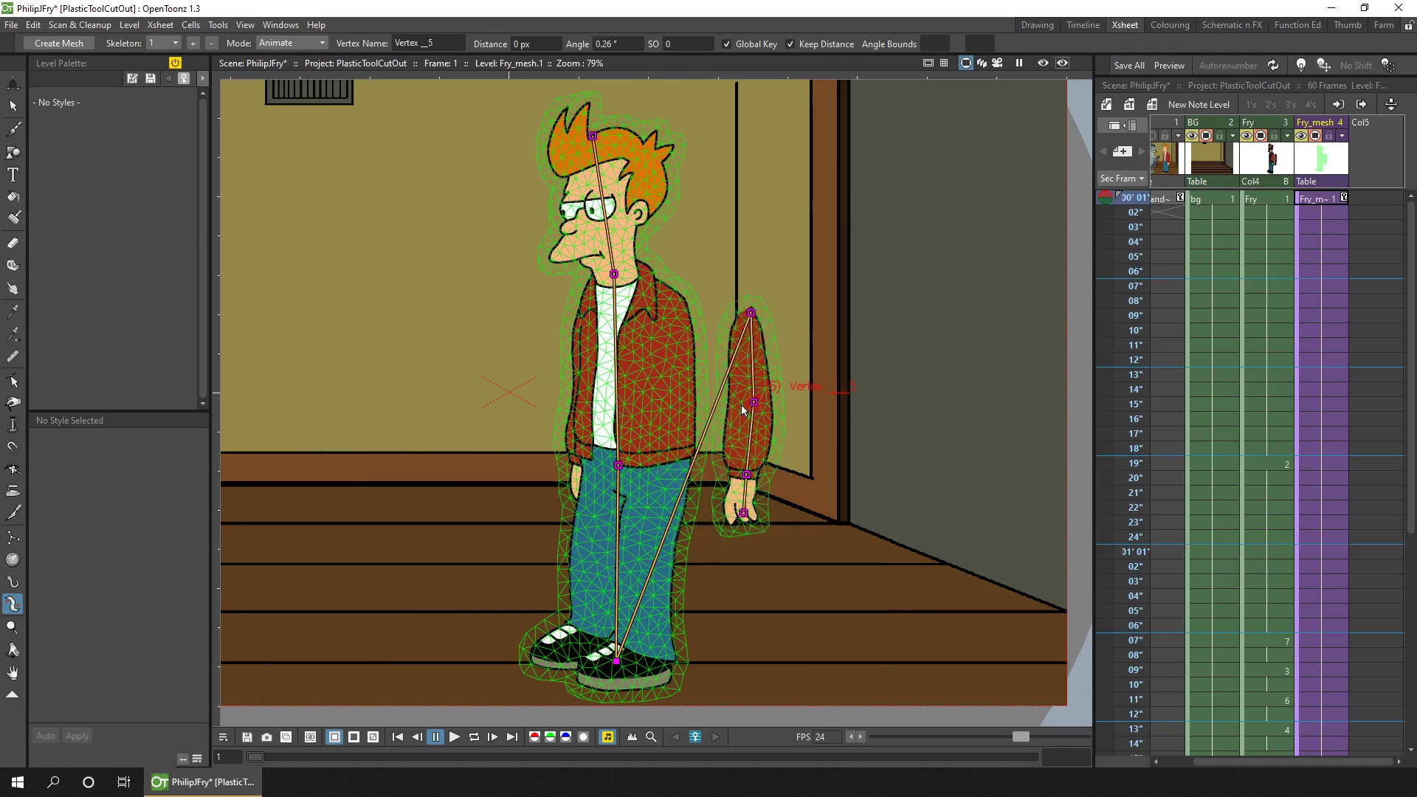
right_click(751, 314)
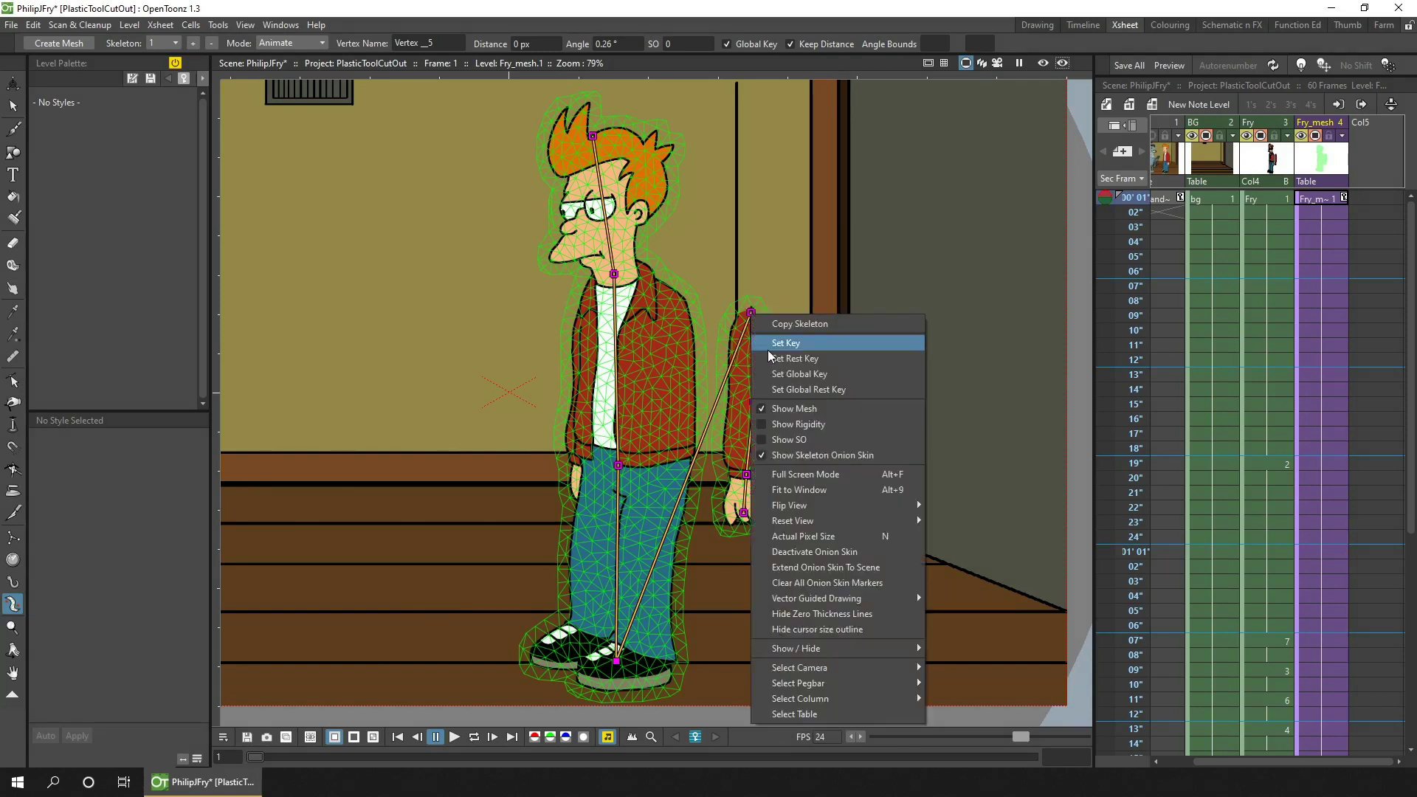
- Save the straight arm as the rest pose, swing it in front of Fry, and pull the shoulder 13.06 px inward with Keep Distance off
left_click(831, 392)
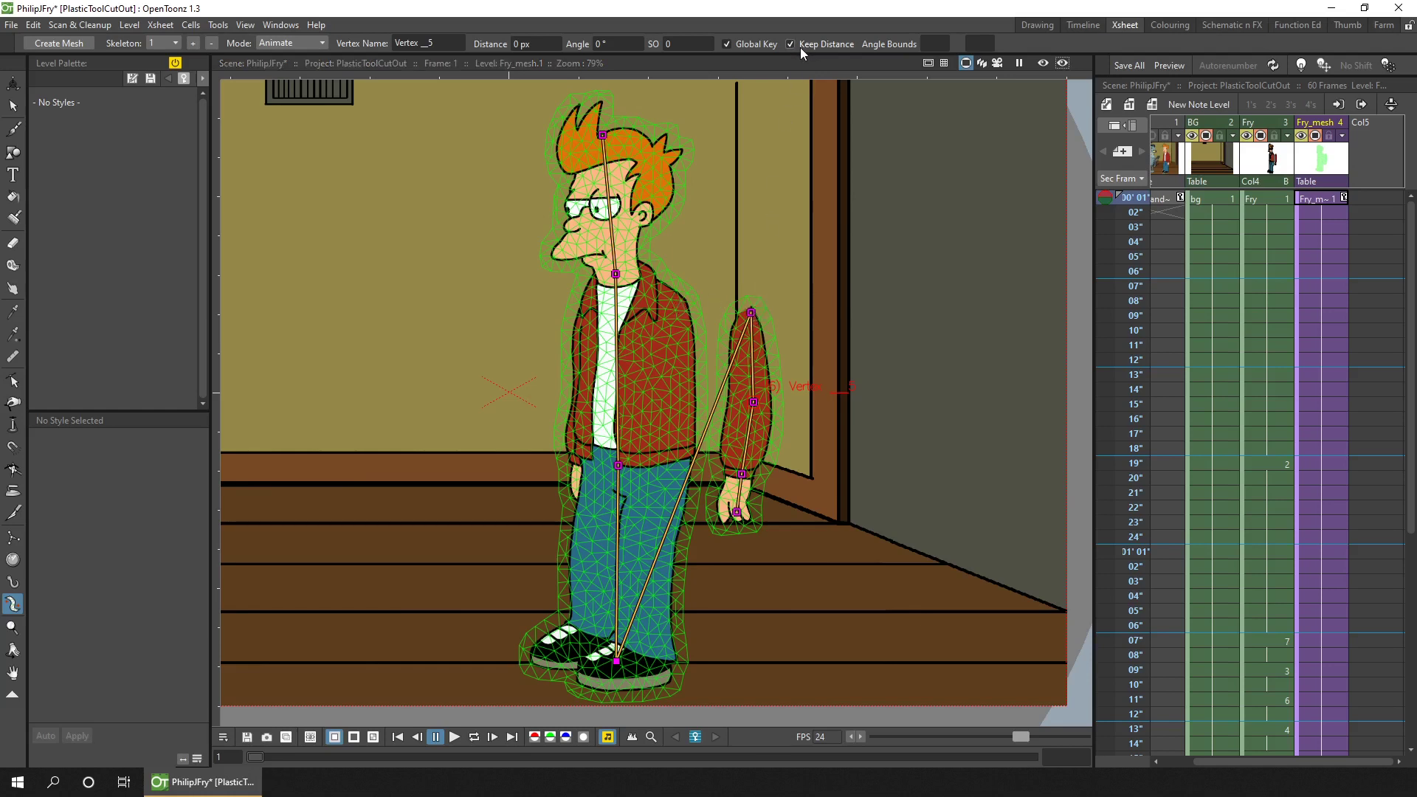
mouse_move(751, 312)
left_mouse_down()
mouse_move(535, 312)
mouse_move(834, 335)
mouse_move(687, 288)
mouse_move(576, 293)
mouse_move(856, 369)
mouse_move(731, 291)
mouse_move(738, 334)
mouse_move(722, 316)
left_mouse_up()
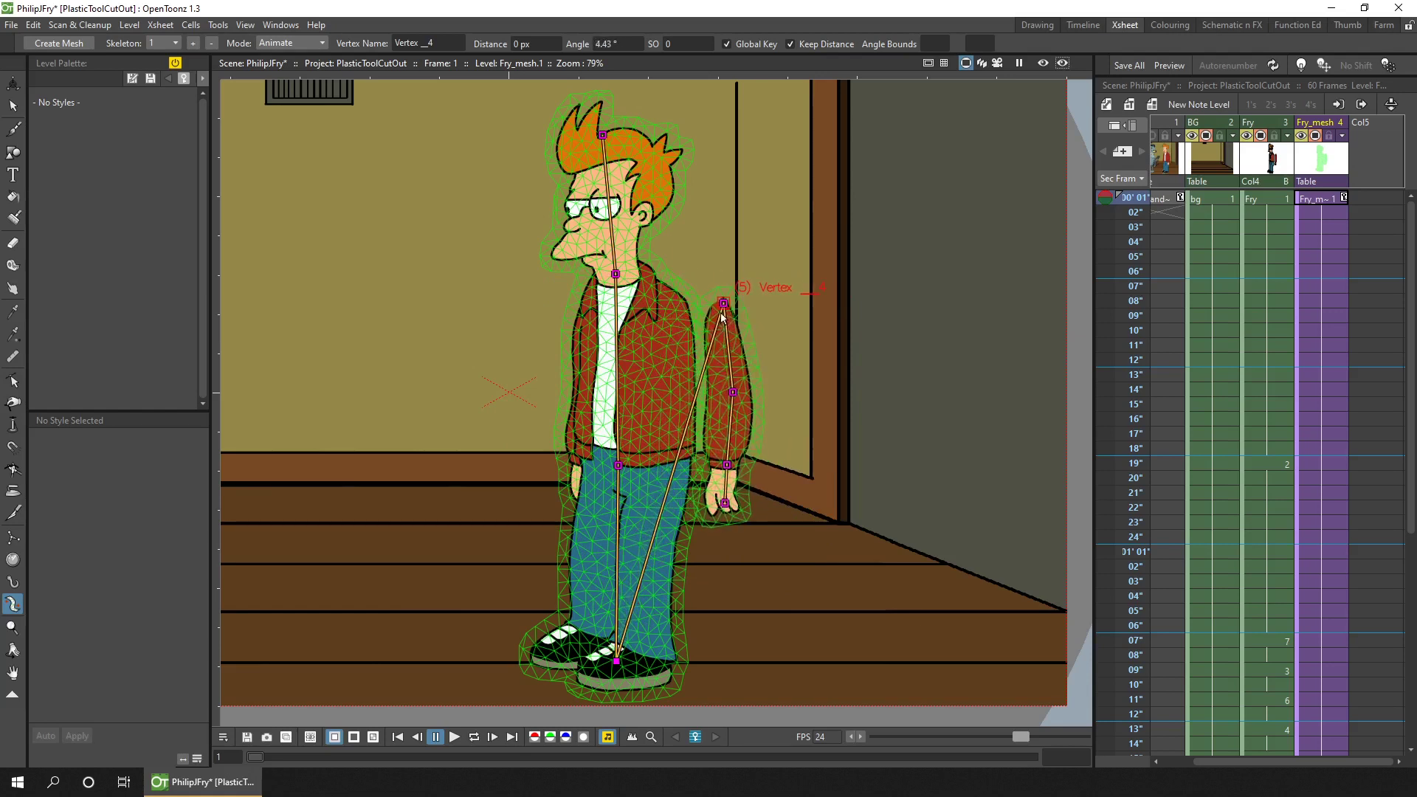
left_click(791, 44)
left_click_drag(724, 304, 686, 300)
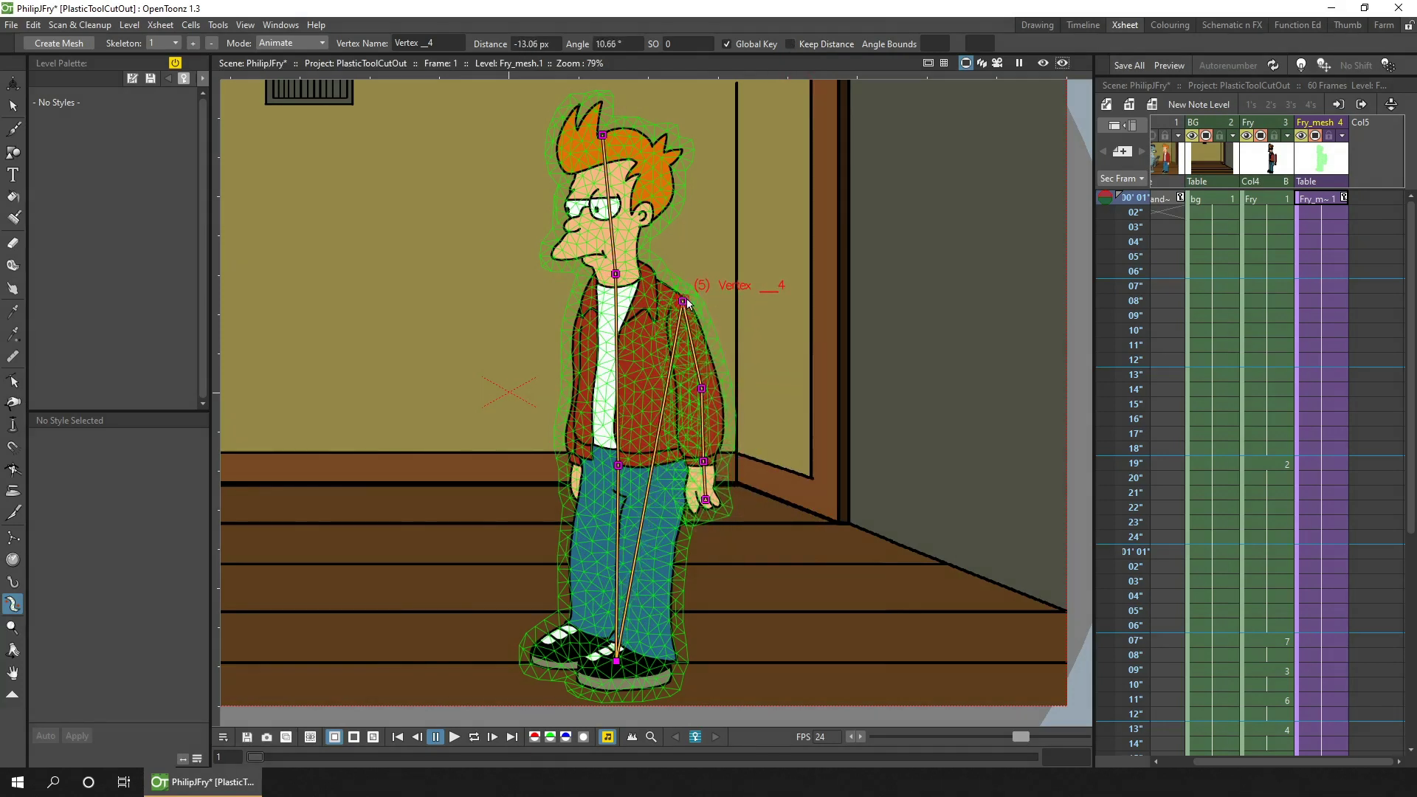
- Nudge the shoulder joint down to match the jacket shoulder, then move ahead to frame 19
scroll(720, 310, "up", 5)
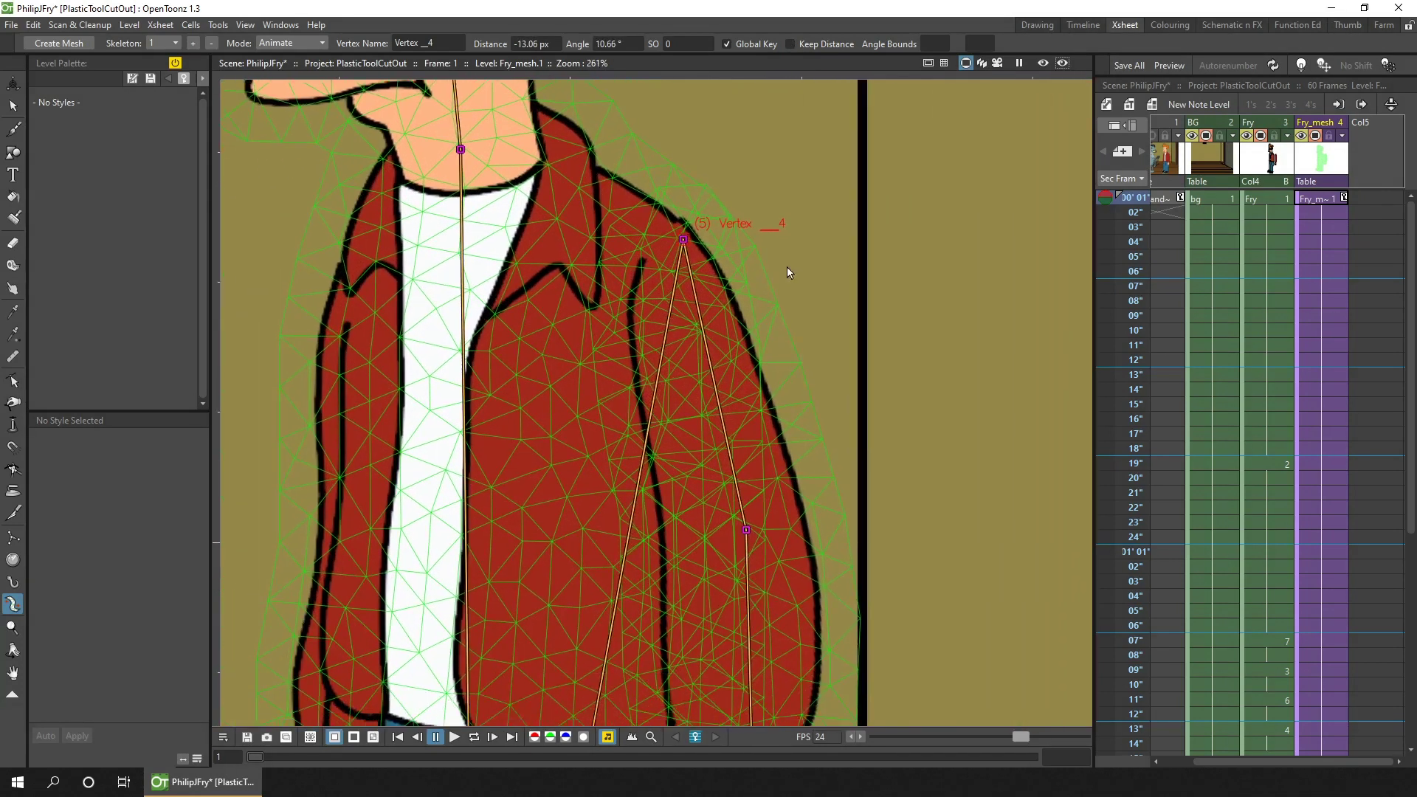
left_click_drag(758, 198, 764, 206)
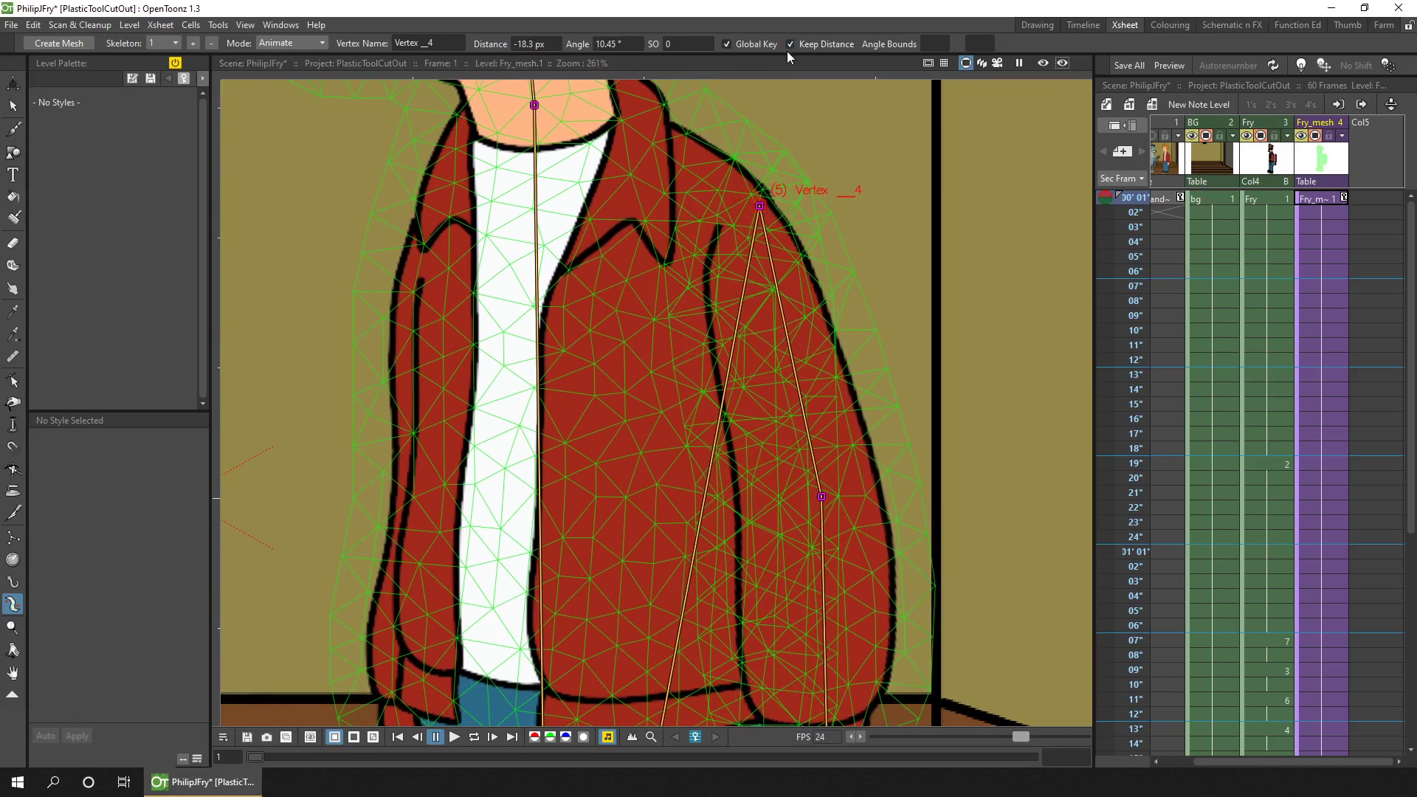
scroll(897, 457, "down", 5)
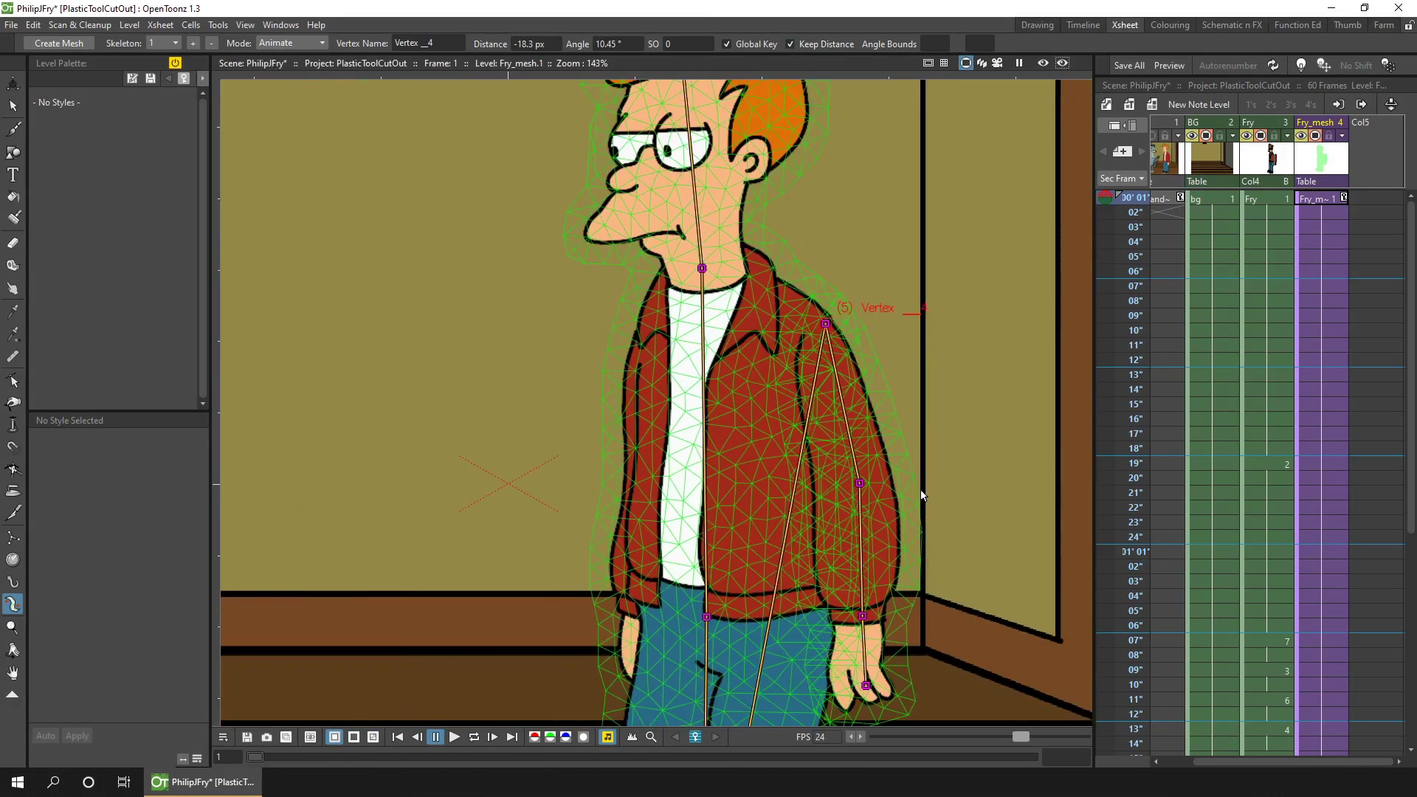
left_click_drag(923, 494, 906, 446)
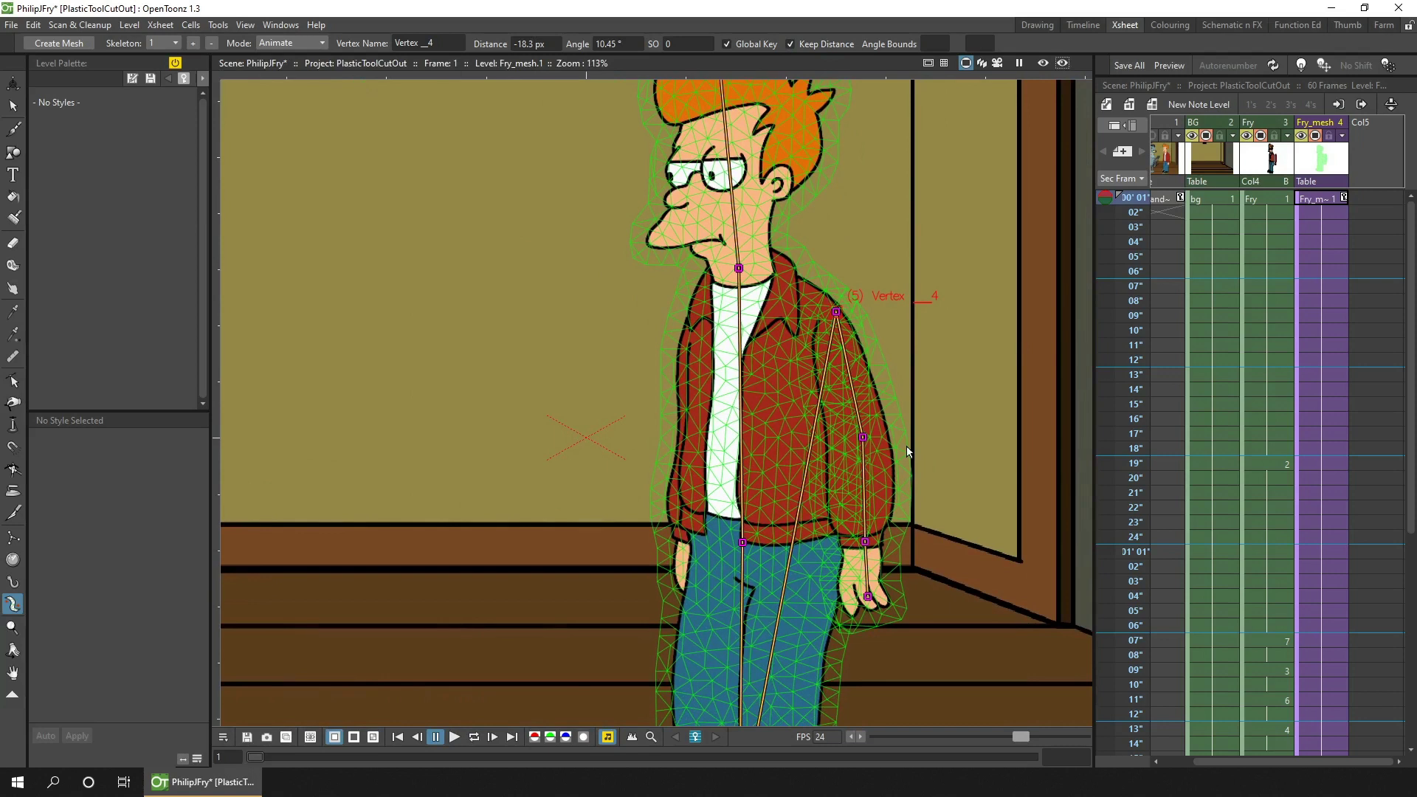
left_click_drag(1135, 280, 1130, 473)
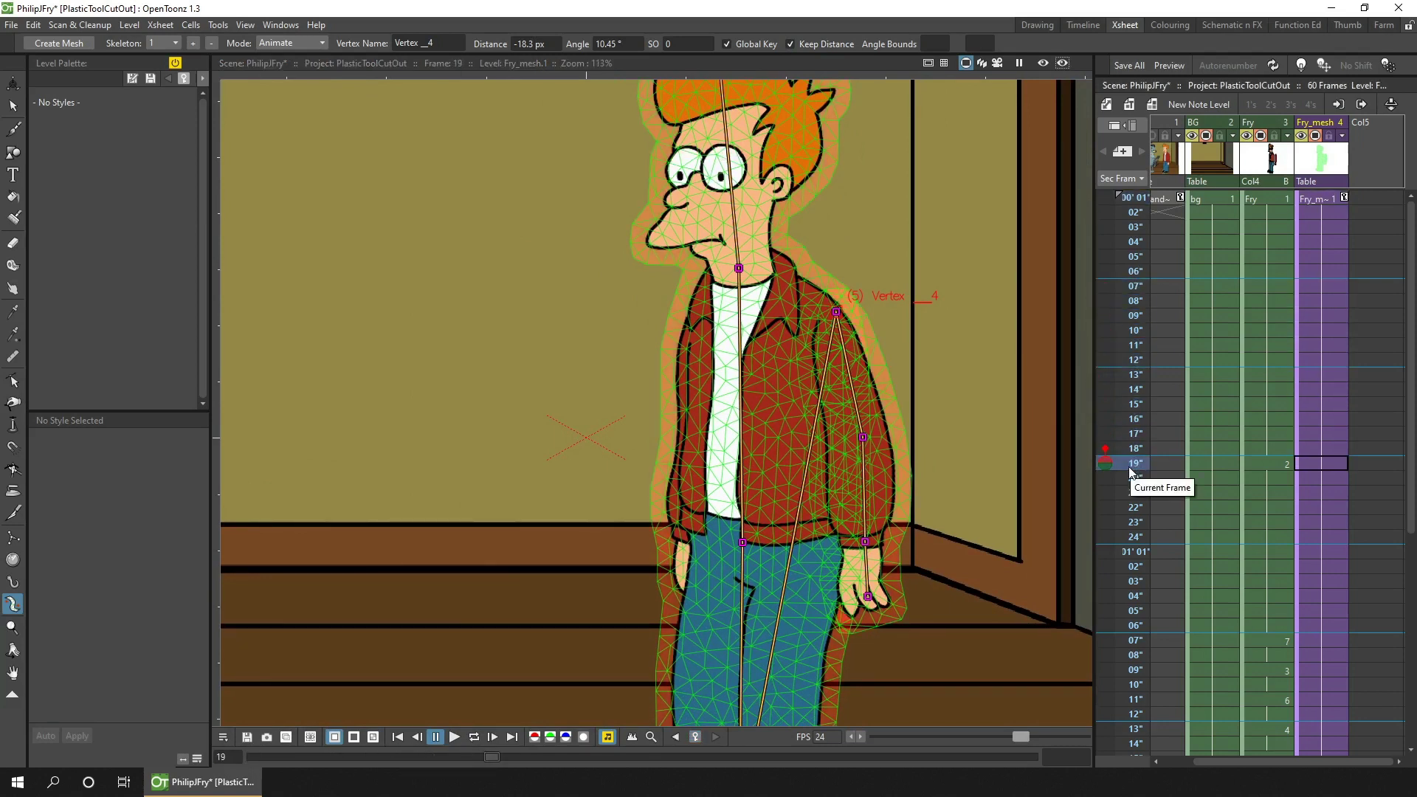
- Set a global key for Fry's whole skeleton pose at frame 16 of Fry_mesh
left_click(1326, 423)
right_click(739, 269)
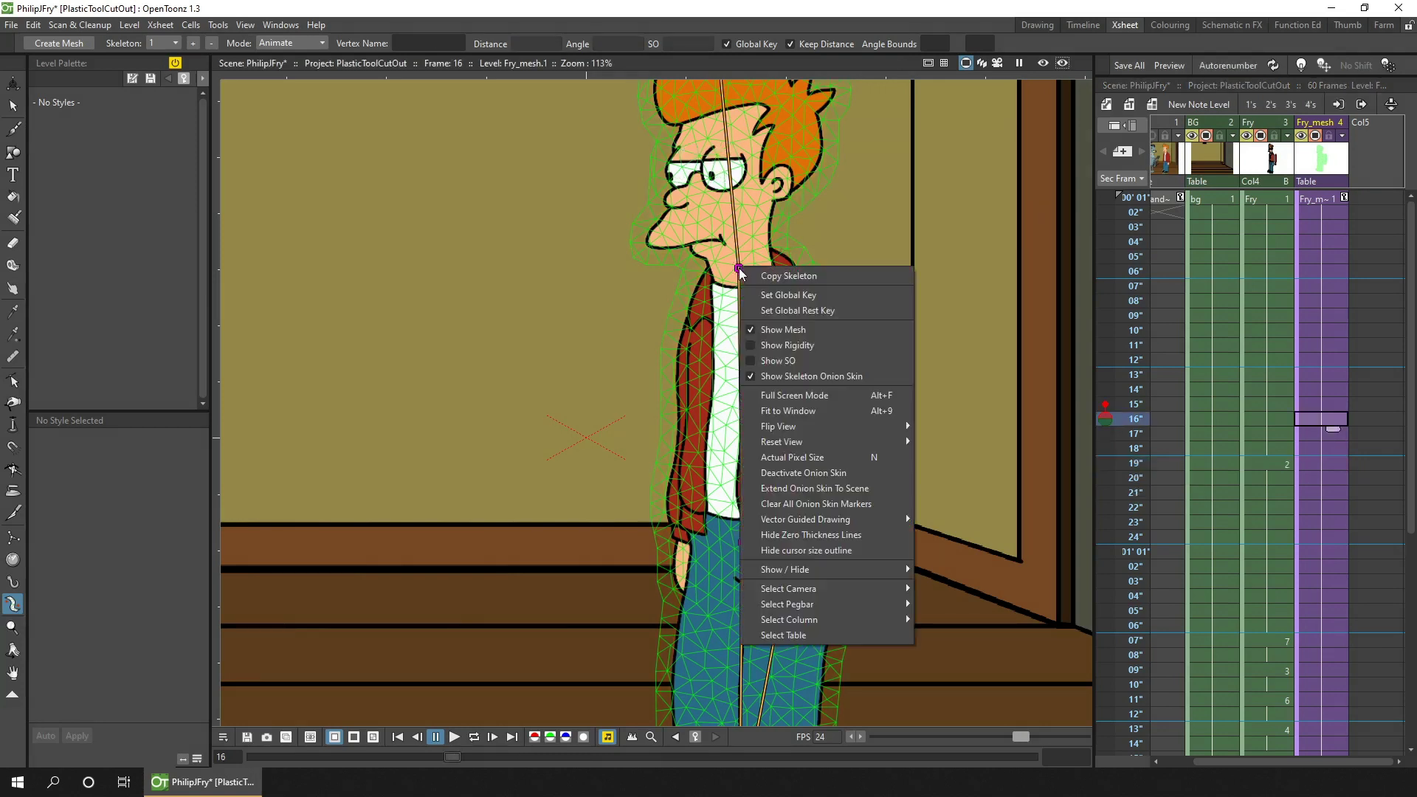
left_click(828, 297)
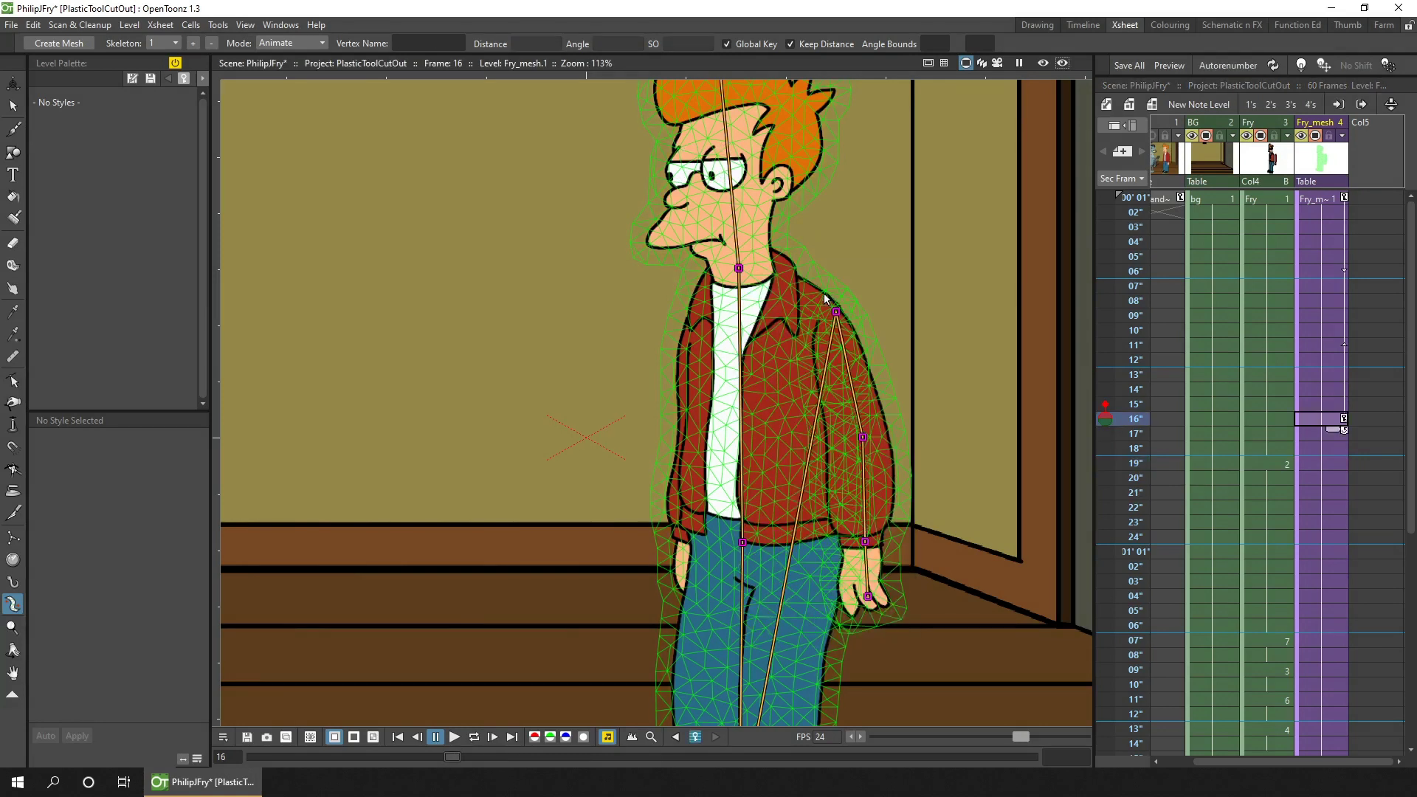
left_click_drag(1130, 228, 1132, 467)
- At frame 19, tilt Fry's head and bend the elbow, wrist and hand forward across his body
left_click(1317, 463)
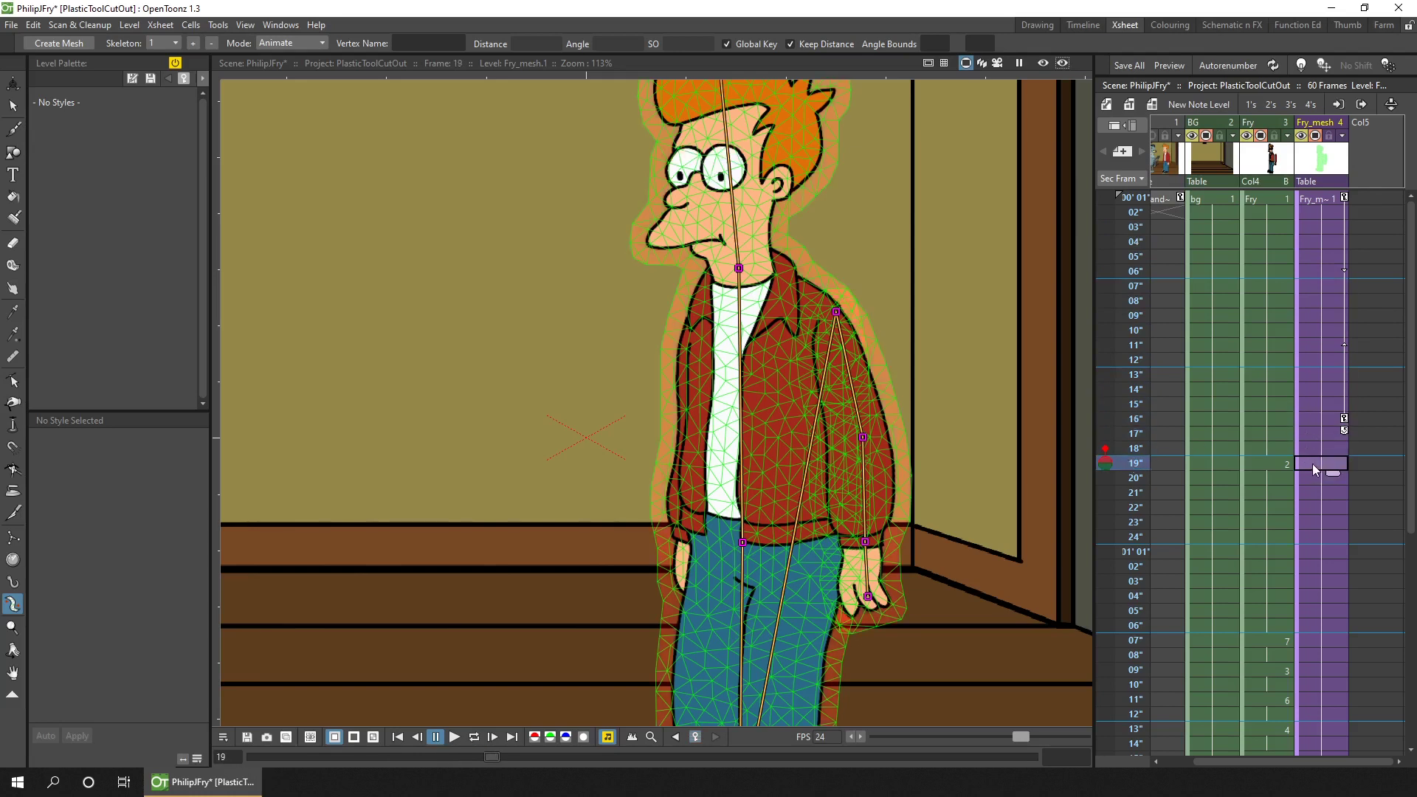
left_click_drag(739, 268, 751, 270)
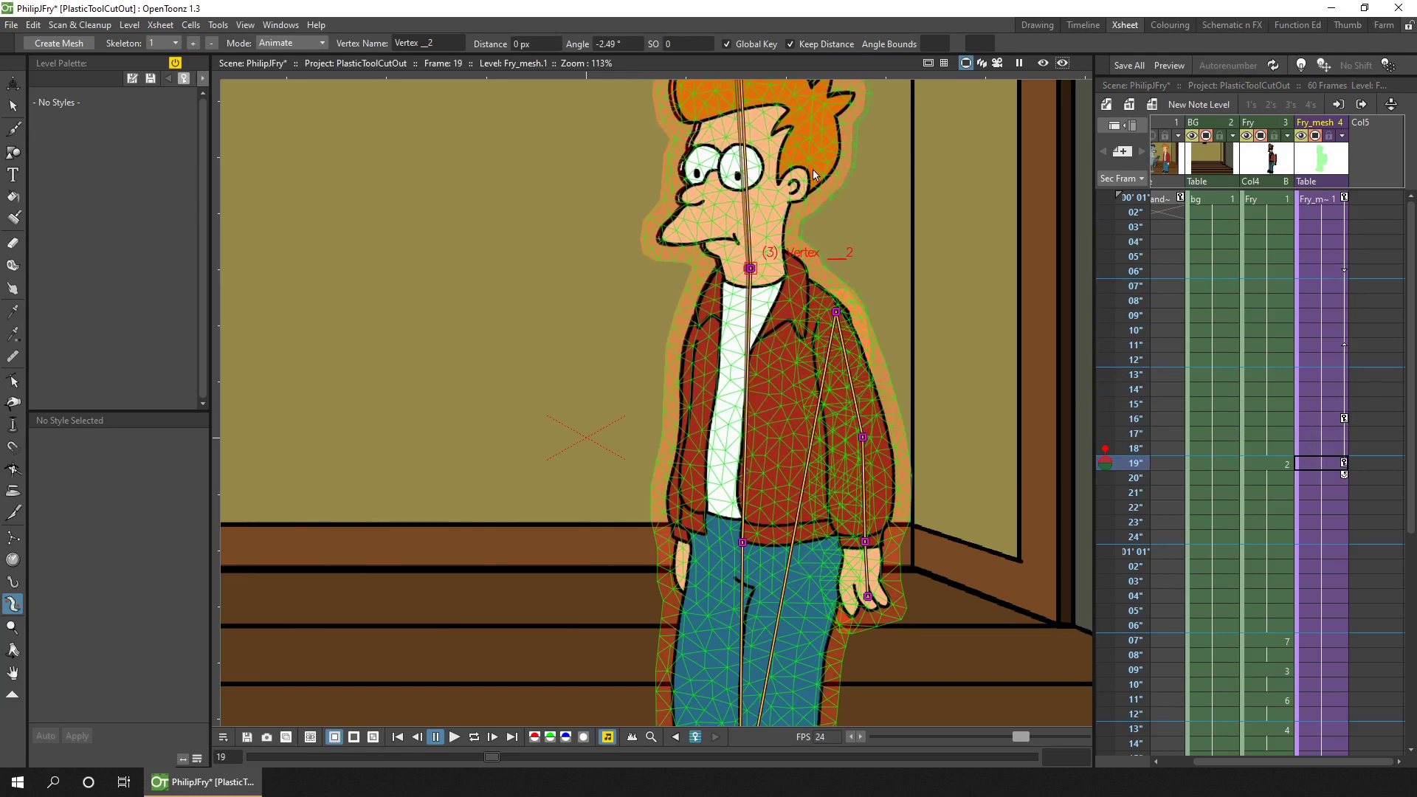
left_click_drag(800, 74, 760, 163)
left_click(742, 156)
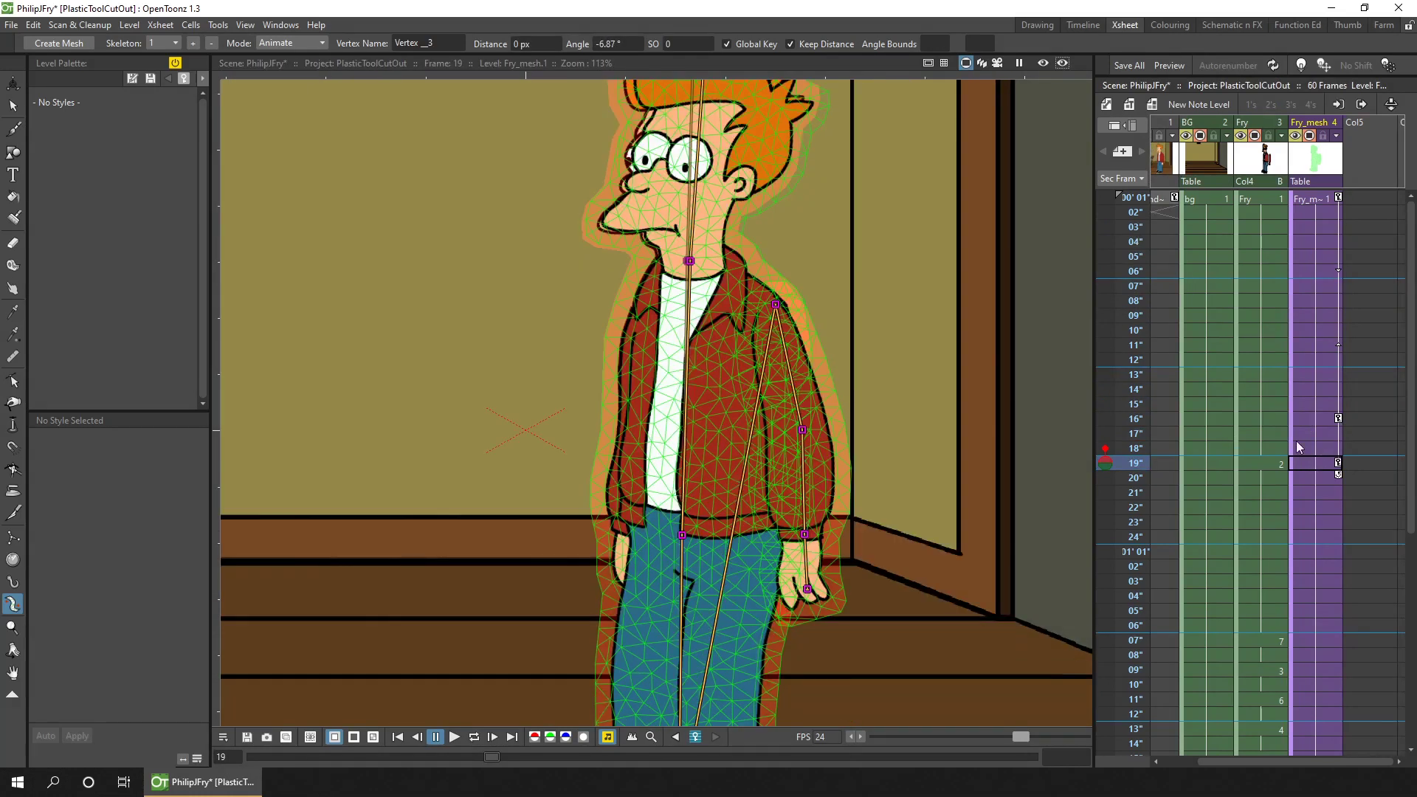
left_click_drag(803, 430, 768, 431)
left_click(744, 533)
left_click_drag(744, 534, 720, 524)
left_click_drag(695, 572, 691, 571)
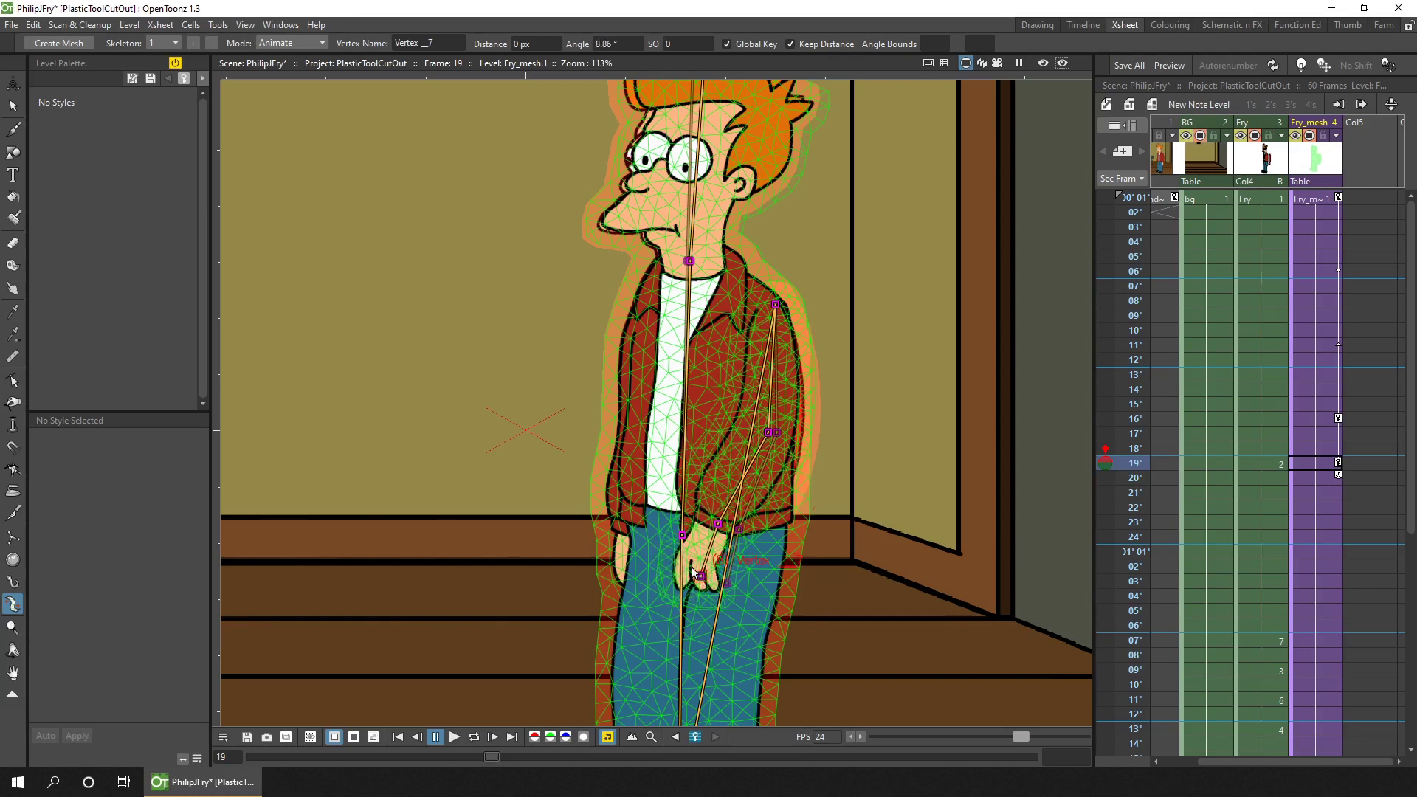
left_click(1140, 434)
mouse_move(1140, 435)
left_mouse_down()
mouse_move(1140, 465)
mouse_move(1140, 419)
mouse_move(1145, 467)
left_mouse_up()
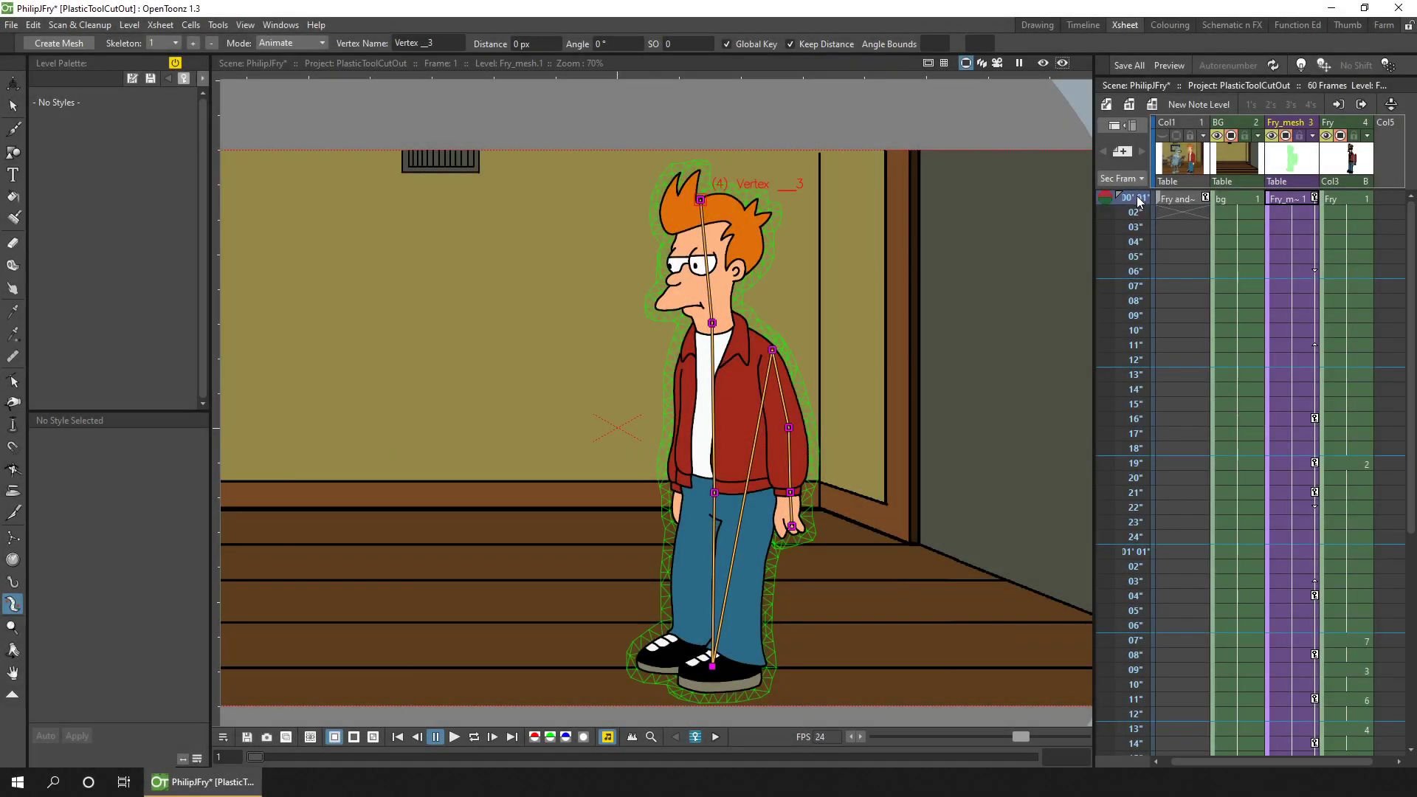
- Scrub frames 1 to 24 to check the swing, then switch to Build Skeleton at frame 16
mouse_move(1138, 203)
left_mouse_down()
mouse_move(1148, 646)
mouse_move(1137, 389)
mouse_move(1136, 493)
mouse_move(1137, 440)
left_mouse_up()
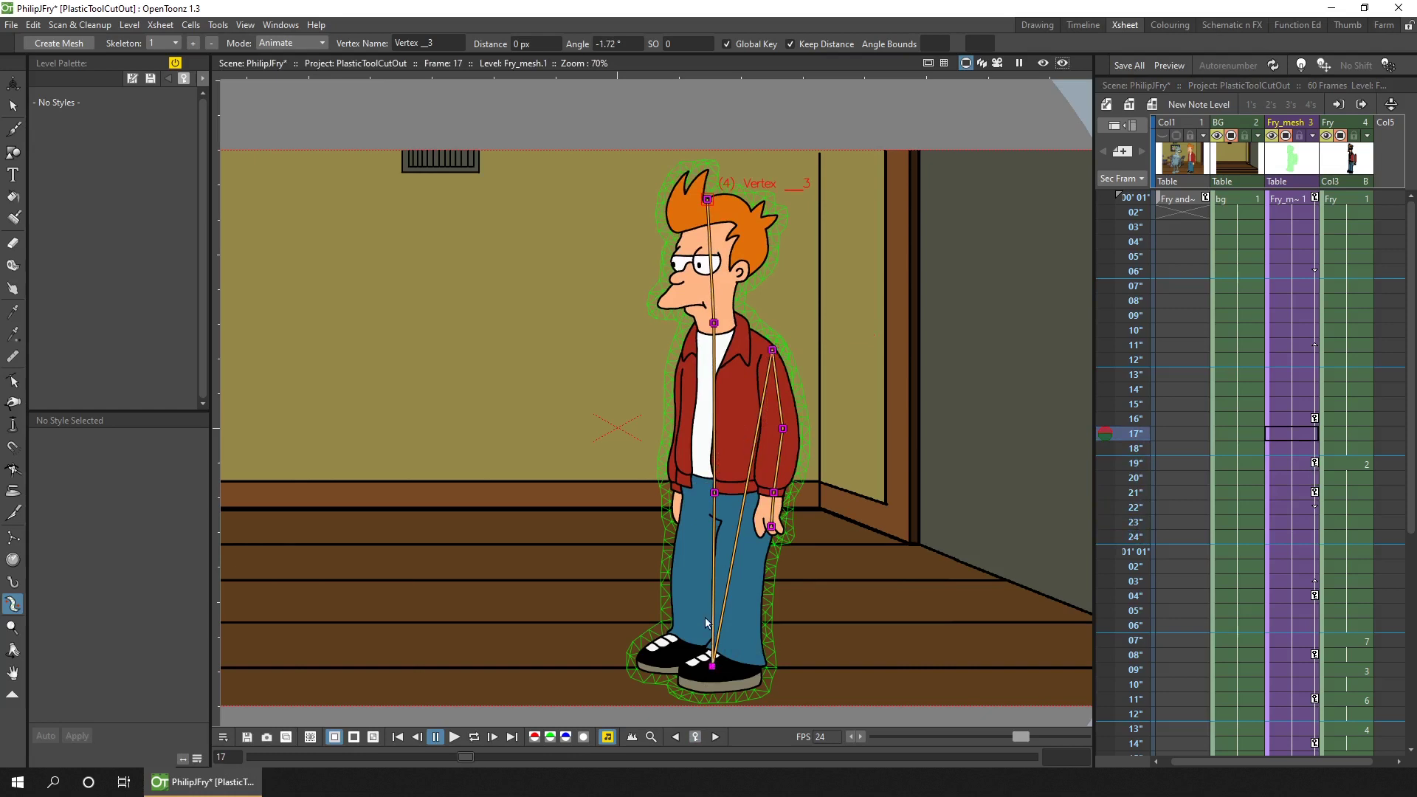
left_click(1290, 418)
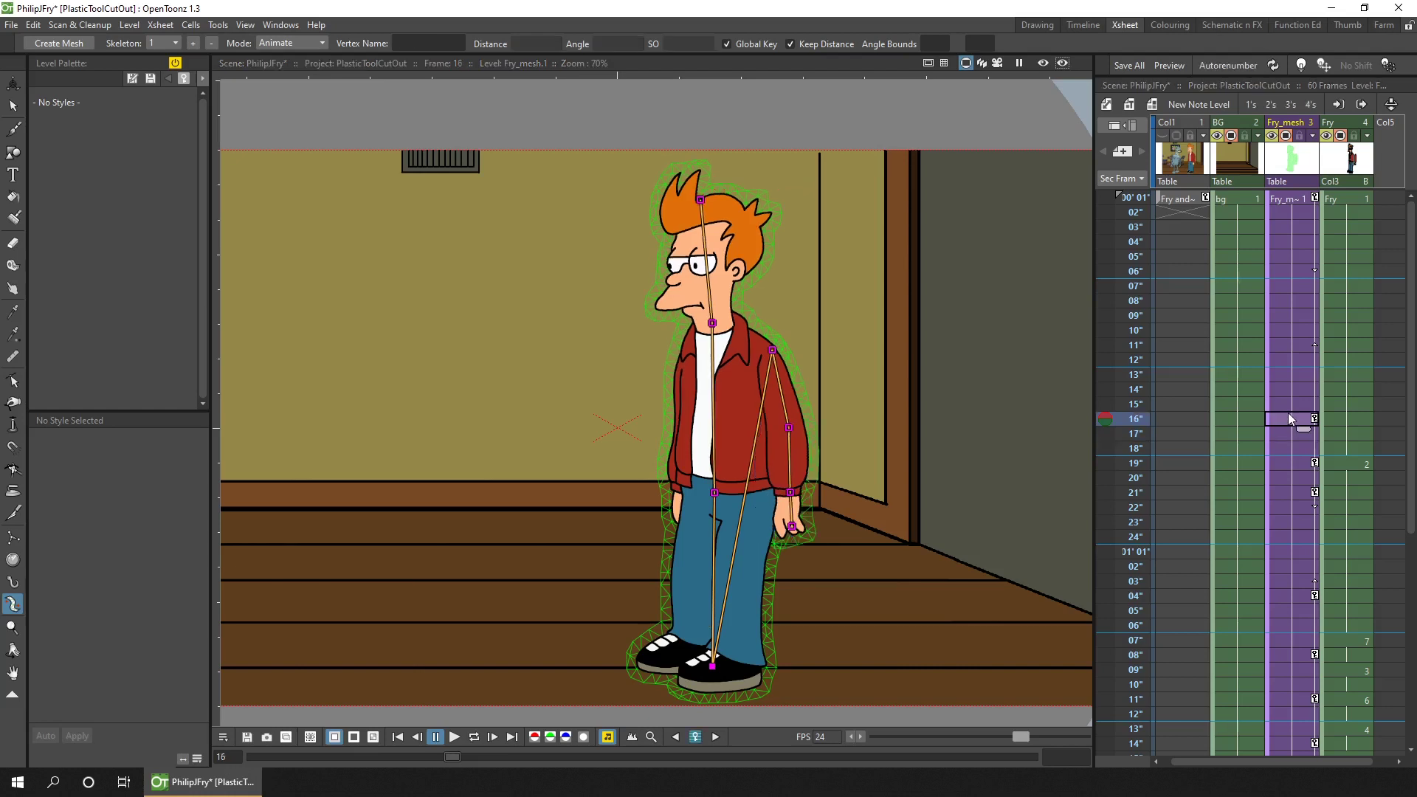
left_click(308, 44)
left_click(304, 81)
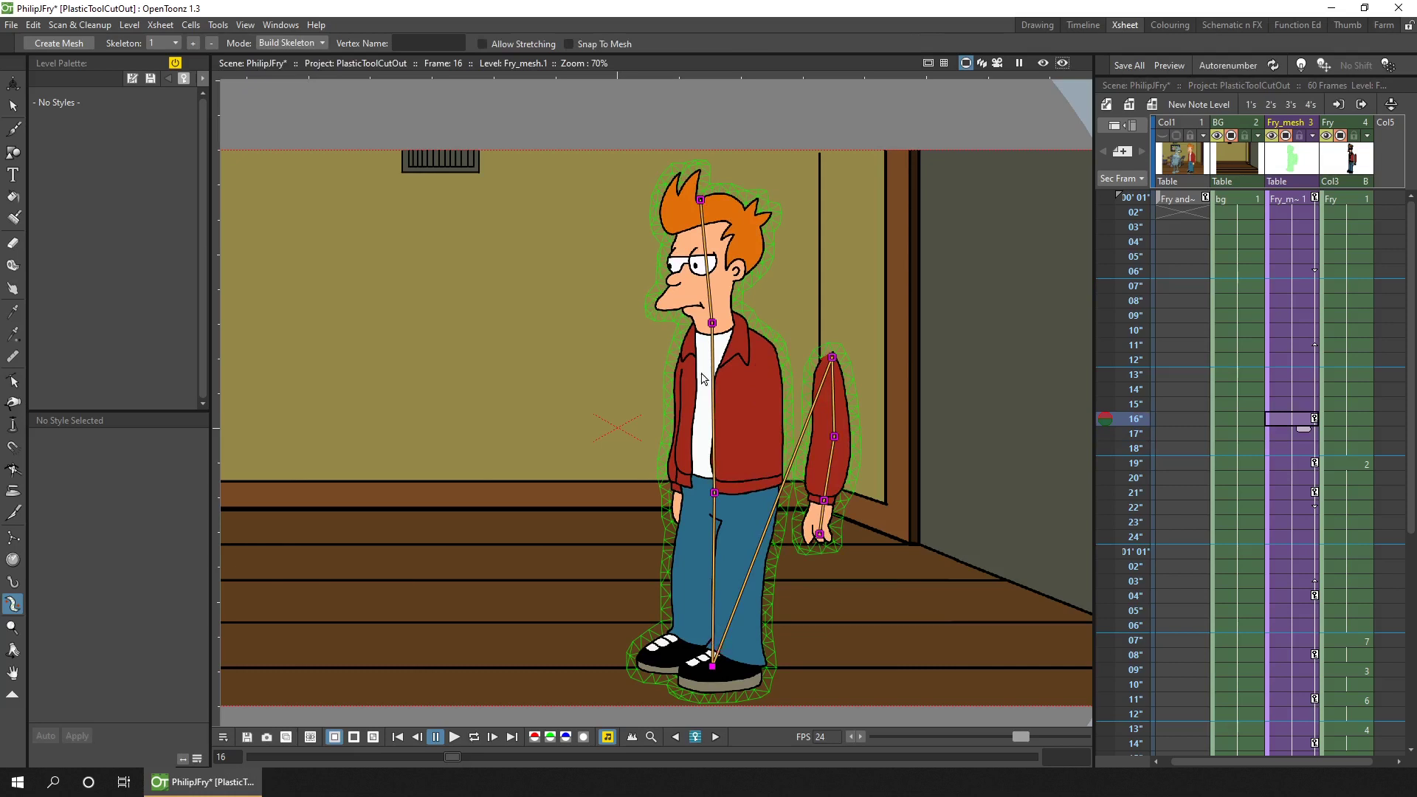
- Add a new shoulder joint off the root and delete the old arm chain's joints
left_click(713, 667)
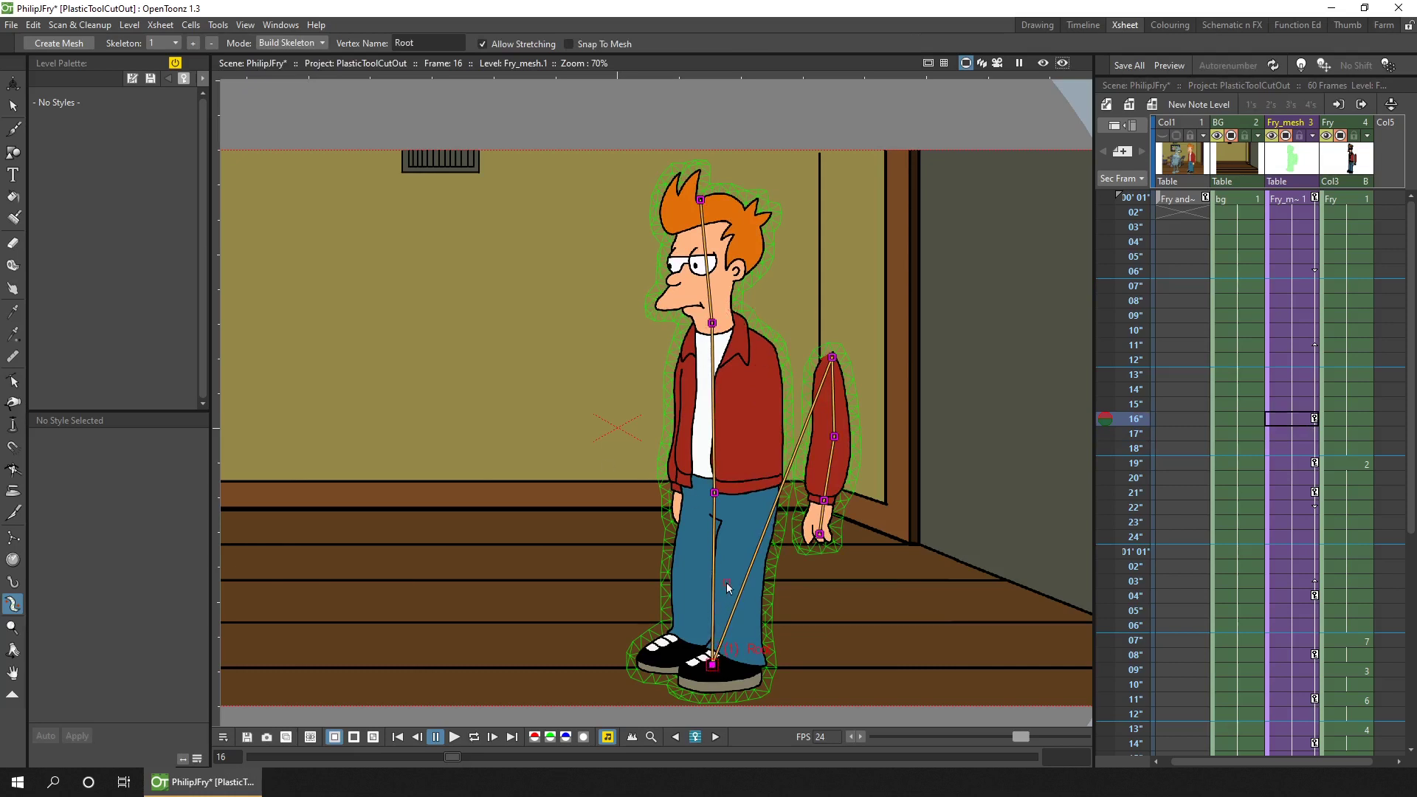
left_click(762, 351)
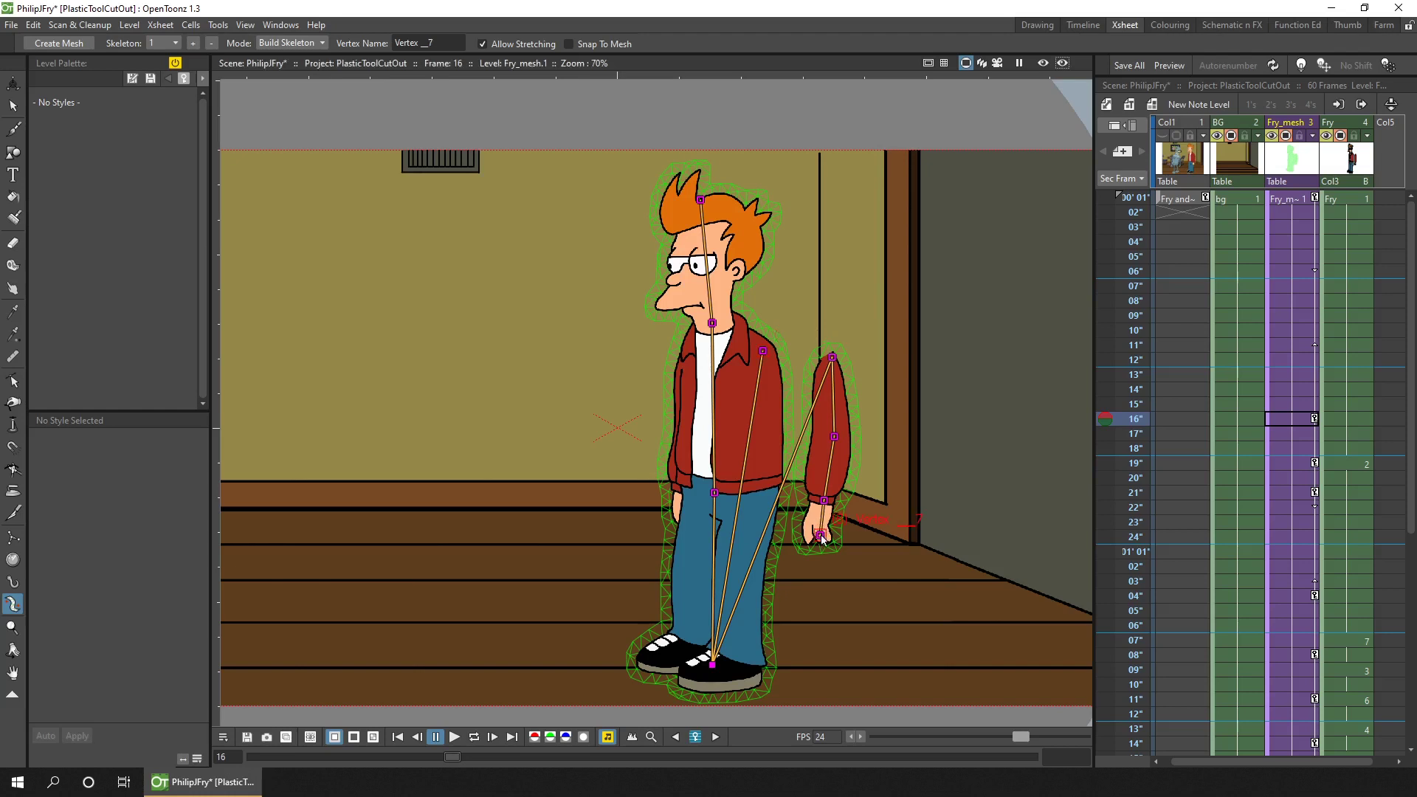
key("Delete")
left_click(824, 500)
key("Delete")
left_click(833, 436)
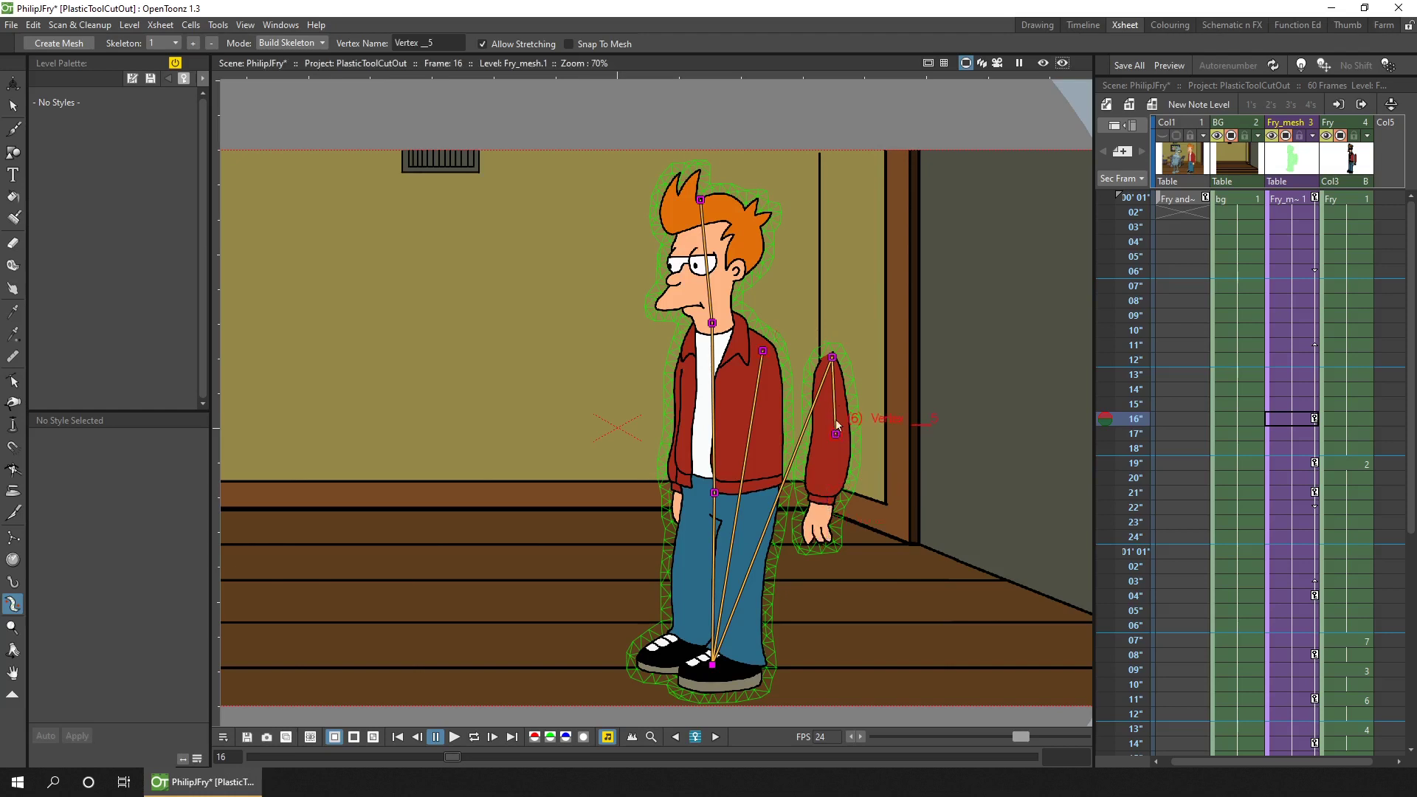
key("Delete")
left_click(832, 360)
key("Delete")
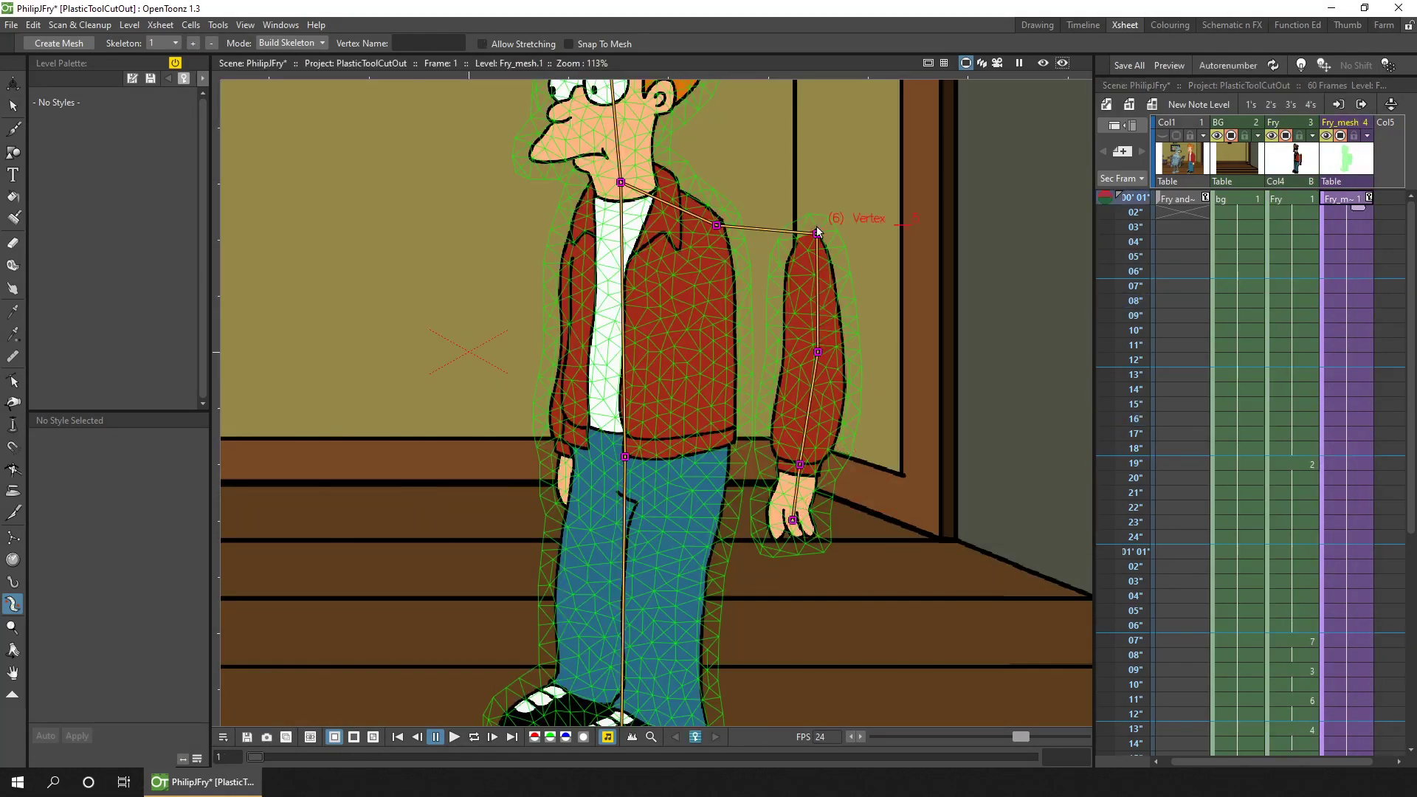
- Set a global rest key on the rebuilt arm skeleton from the arm joint's menu
right_click(817, 234)
left_click(912, 284)
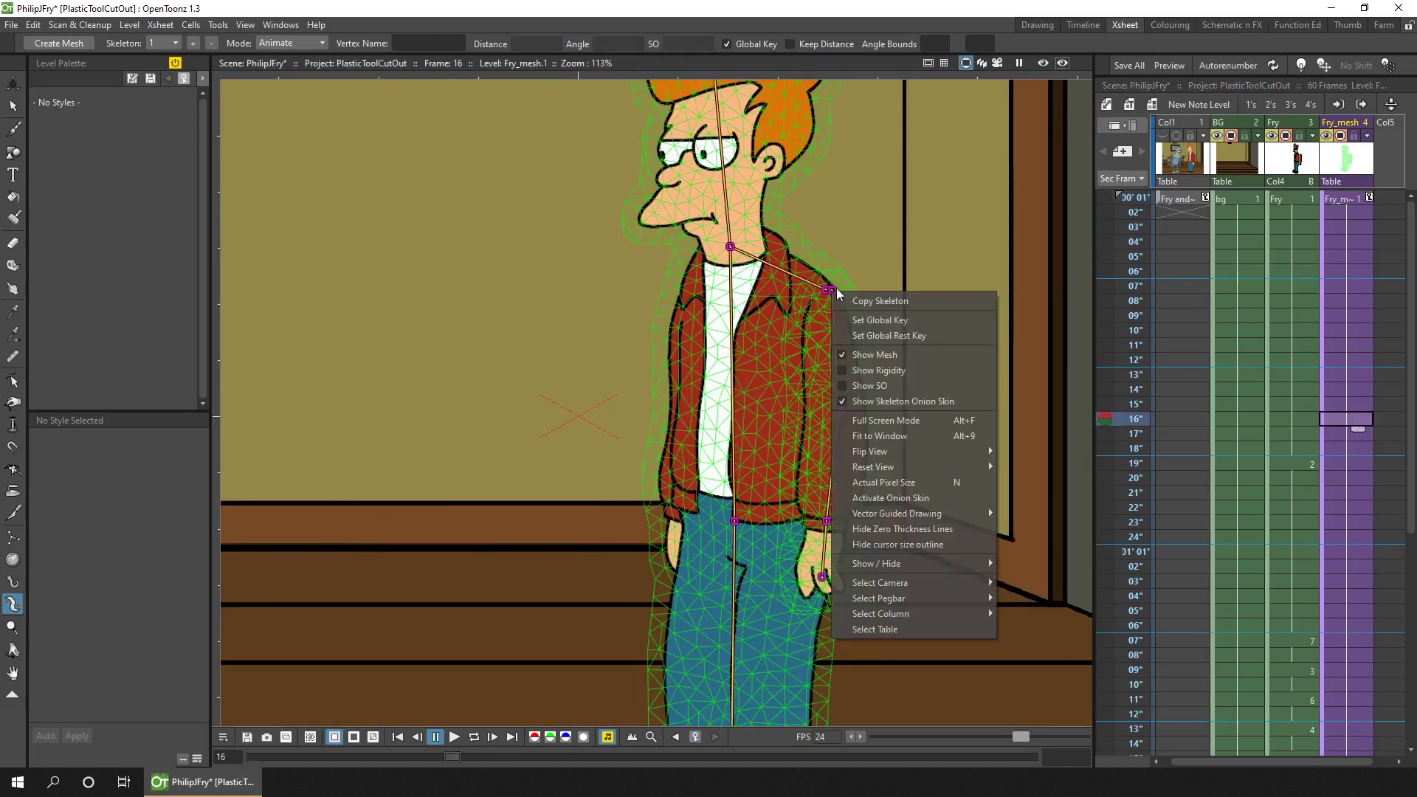